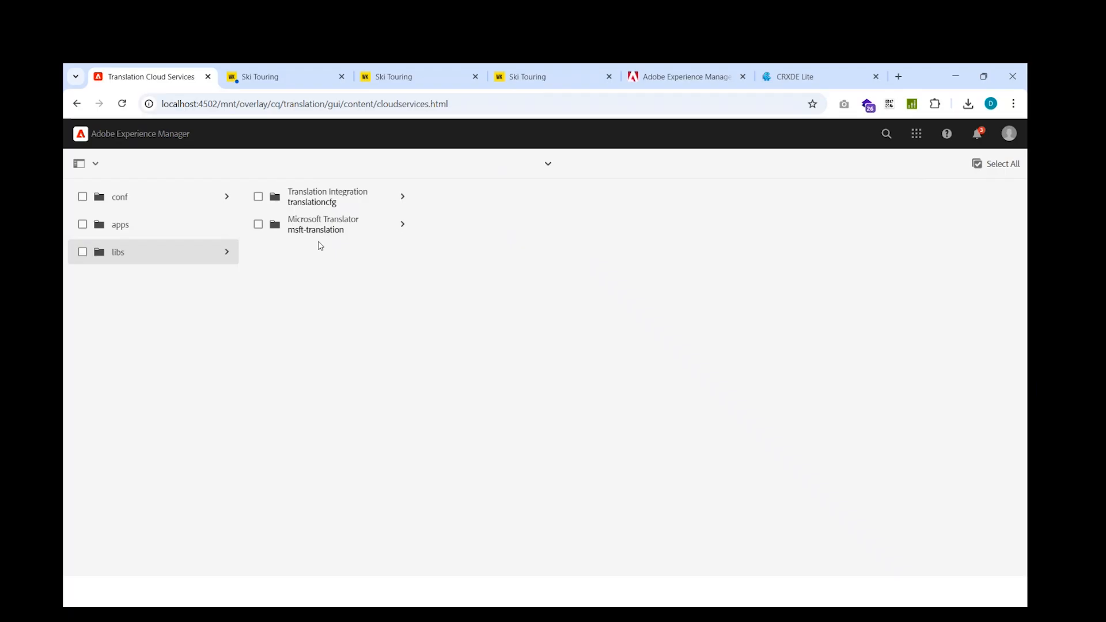
# Open the Default configuration in the Translation Integration folder under libs for editing
pyautogui.click(390, 235)
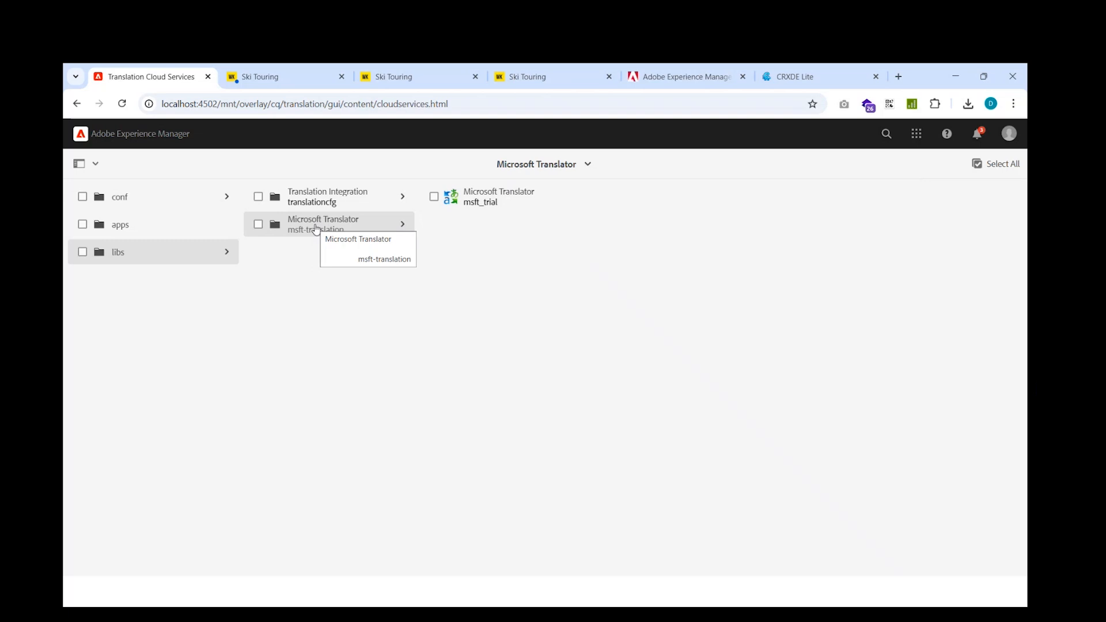
pyautogui.click(316, 205)
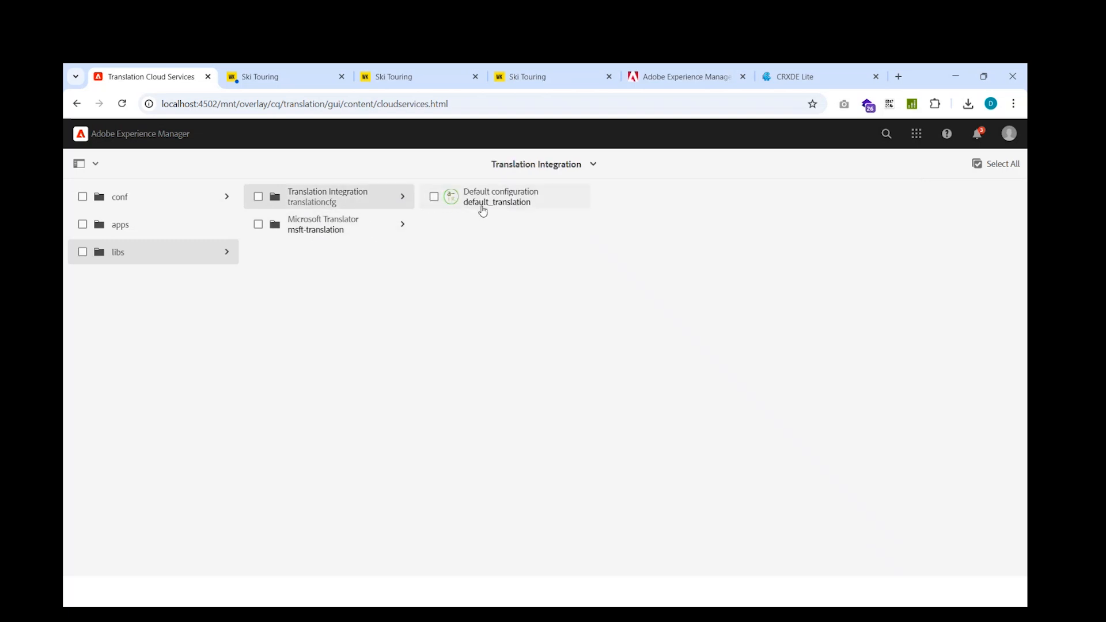
pyautogui.click(433, 198)
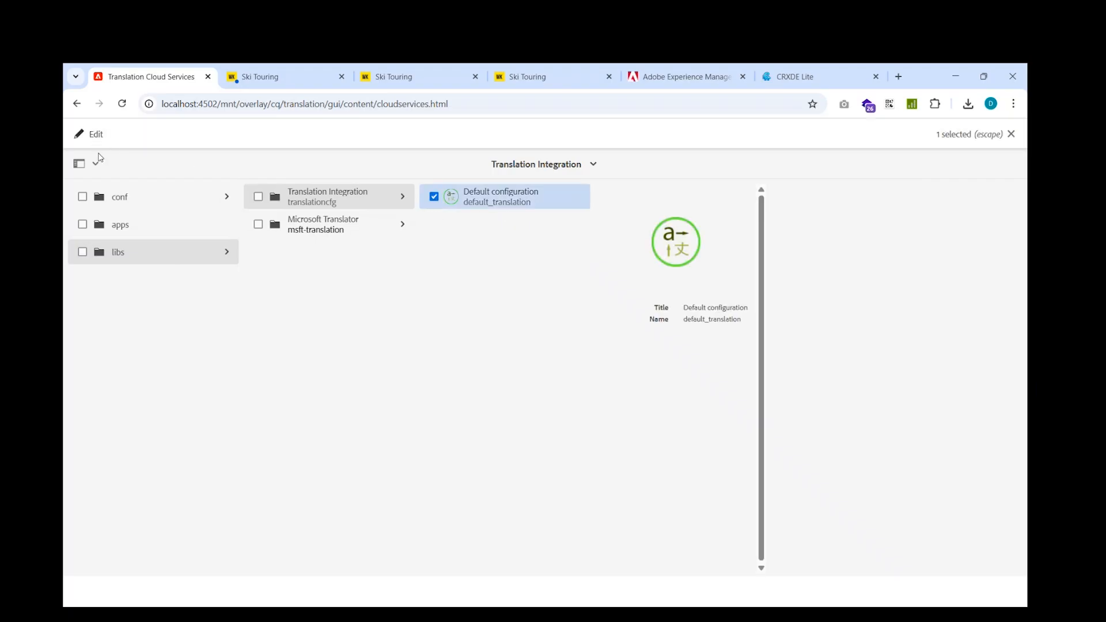
pyautogui.click(100, 136)
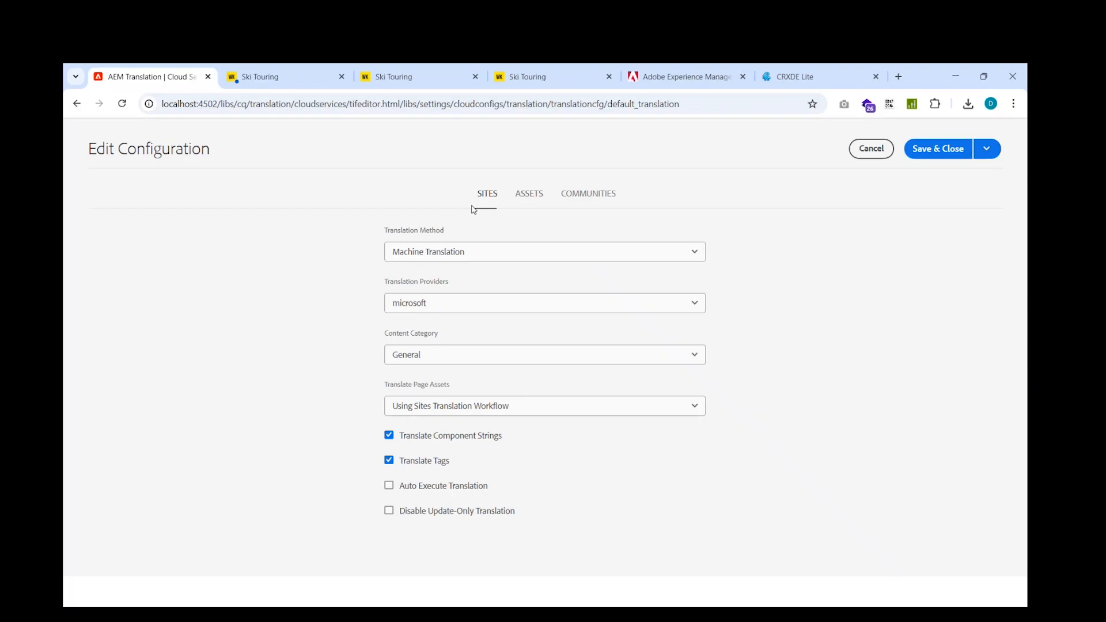
# Review the configuration's Assets, Communities and Sites settings, including the translation providers offered for Sites
pyautogui.click(526, 203)
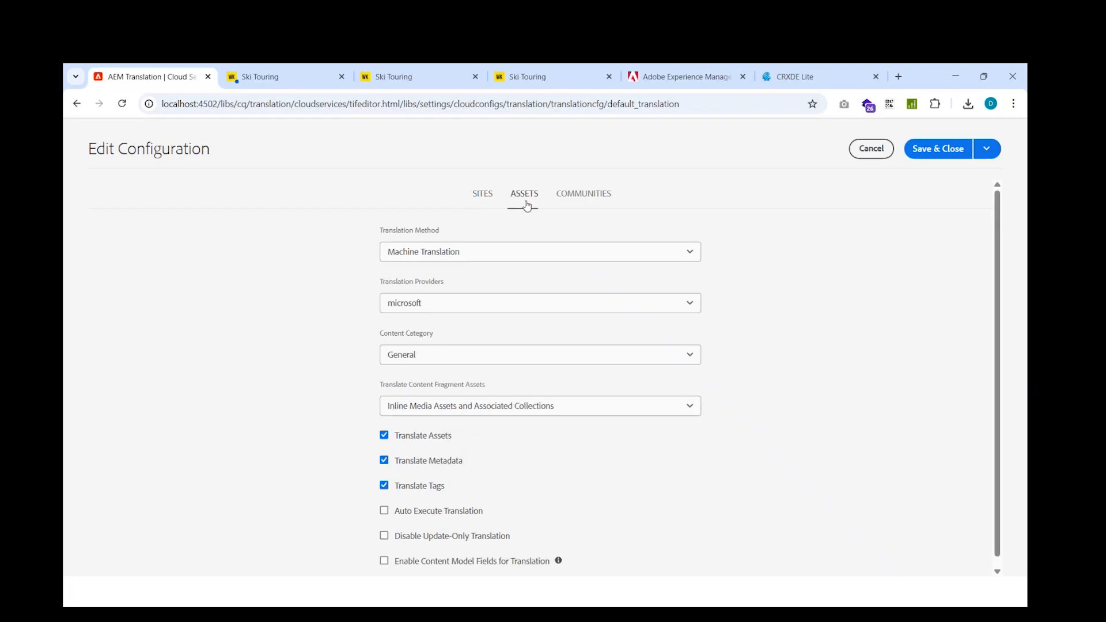
pyautogui.click(485, 203)
pyautogui.click(587, 198)
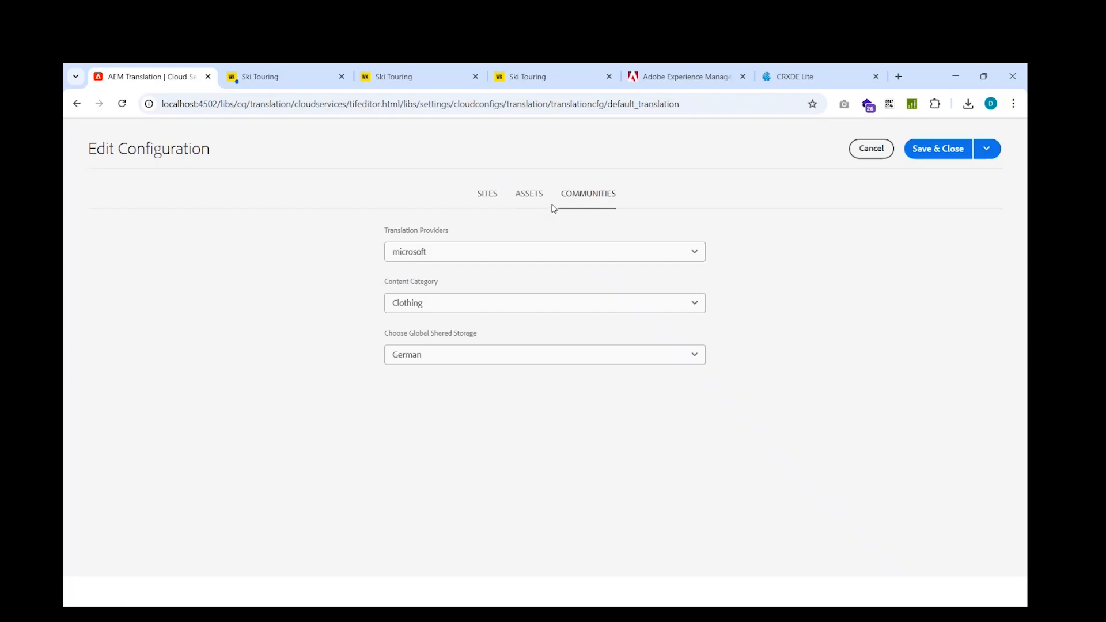
pyautogui.click(482, 204)
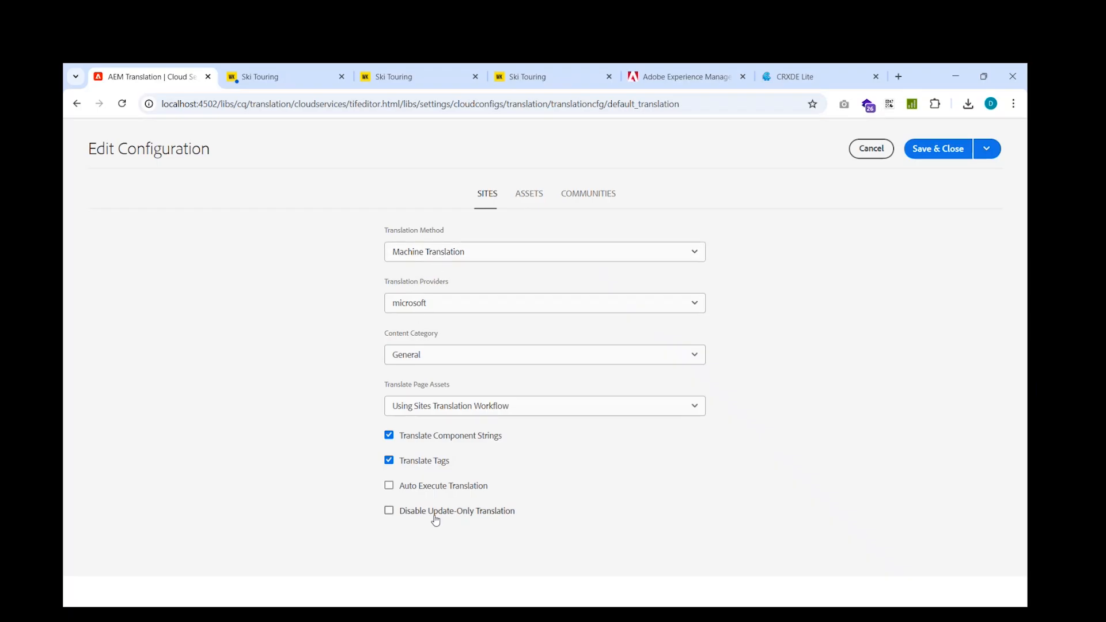
pyautogui.click(450, 308)
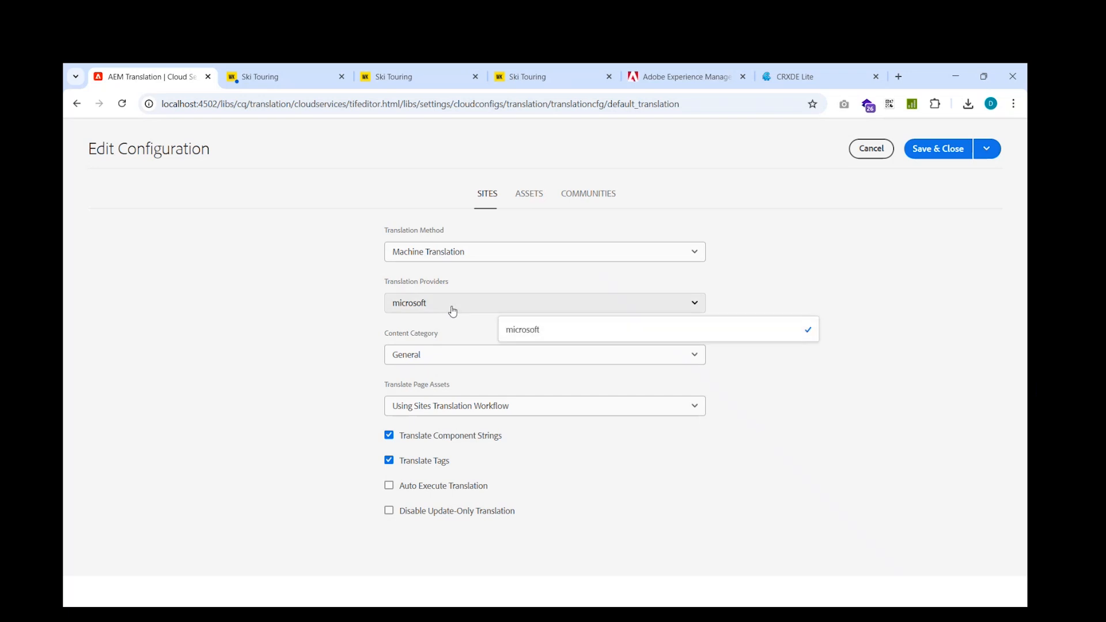
pyautogui.click(452, 308)
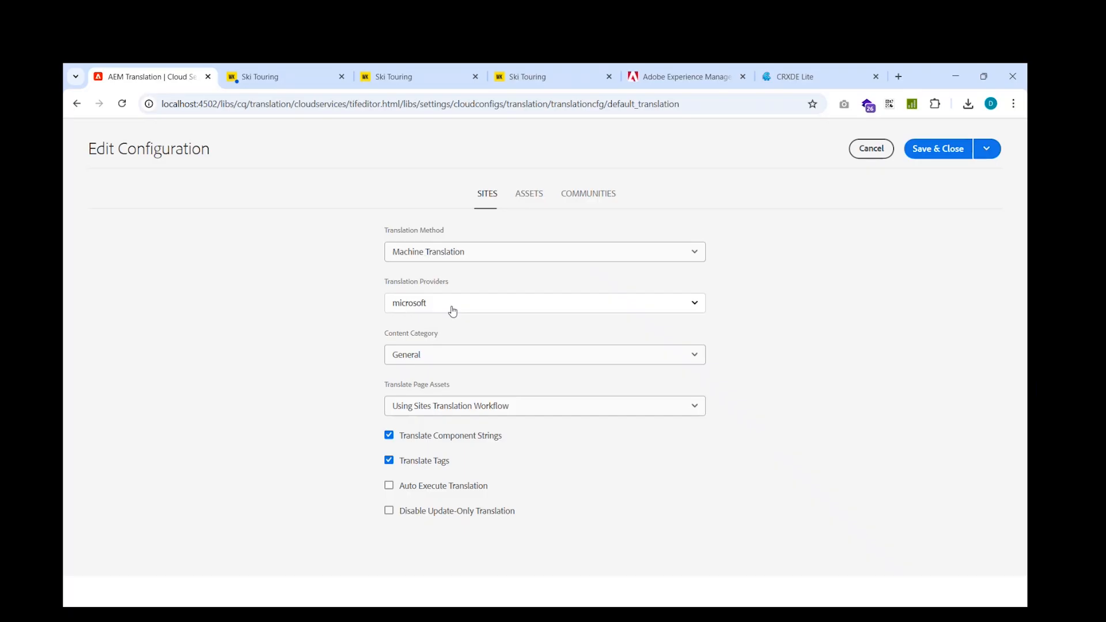
# Set the Sites translation method to Human Translation, check the provider and page asset options, and save the configuration
pyautogui.click(455, 259)
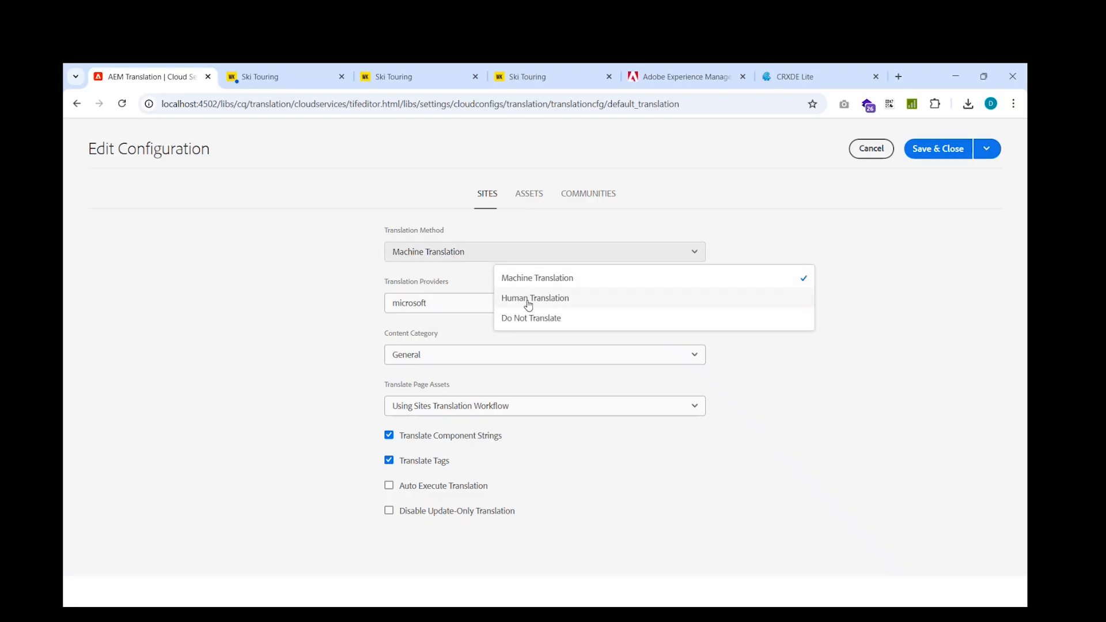
pyautogui.click(563, 298)
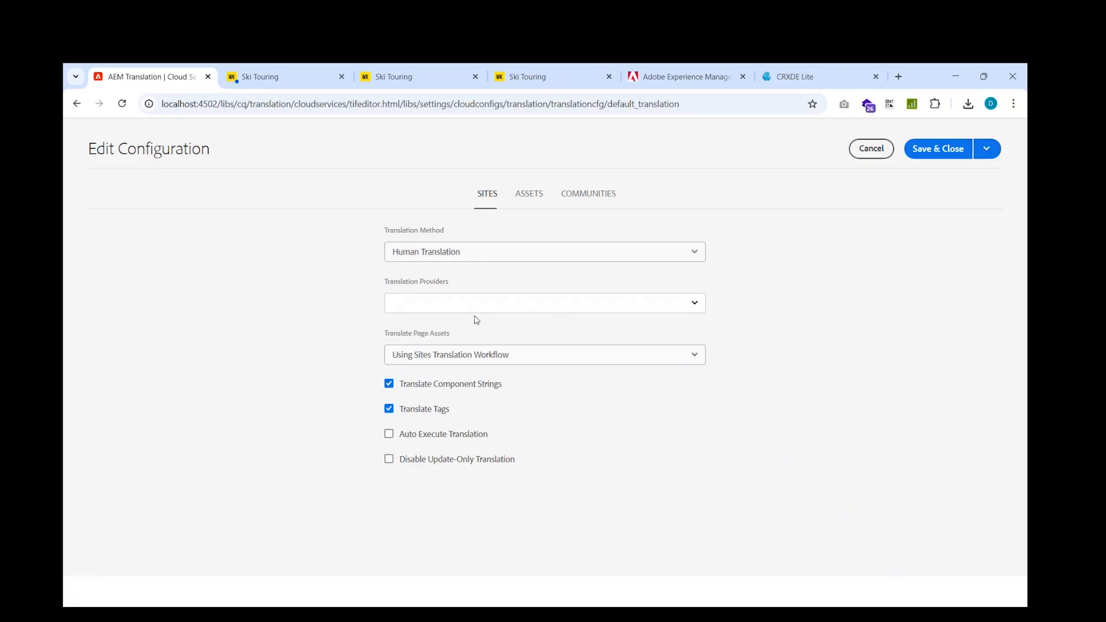
pyautogui.click(437, 308)
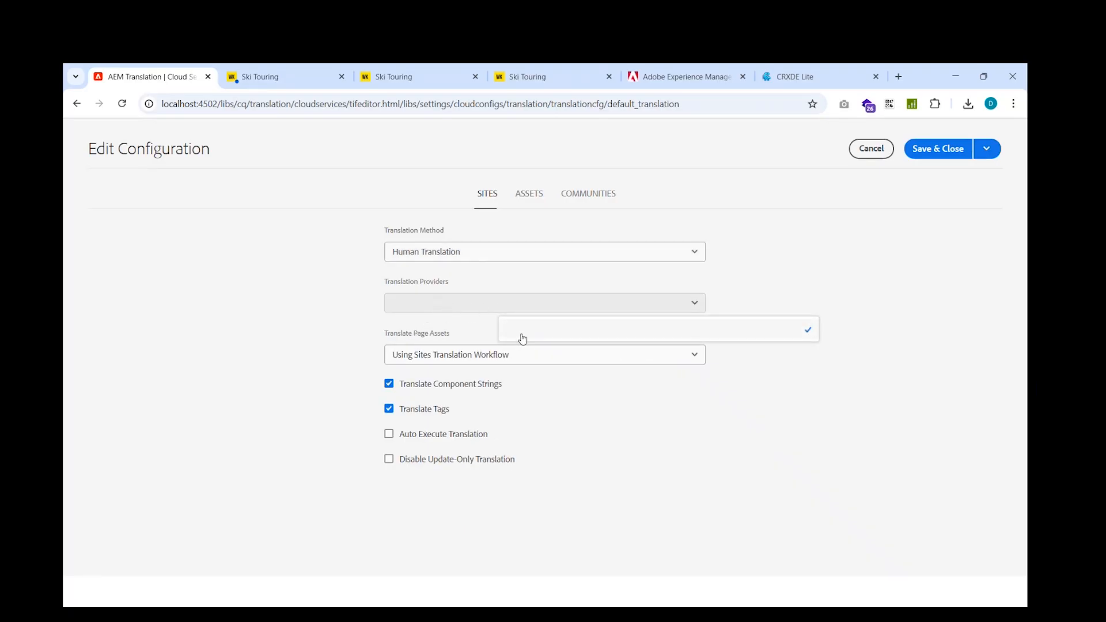
pyautogui.click(515, 310)
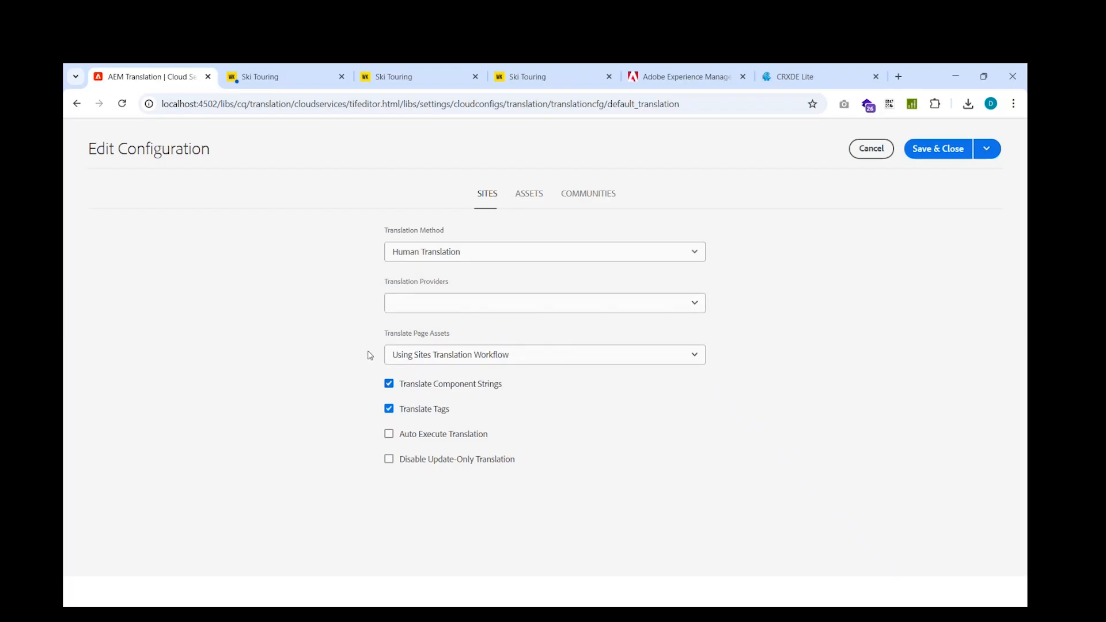
pyautogui.click(529, 361)
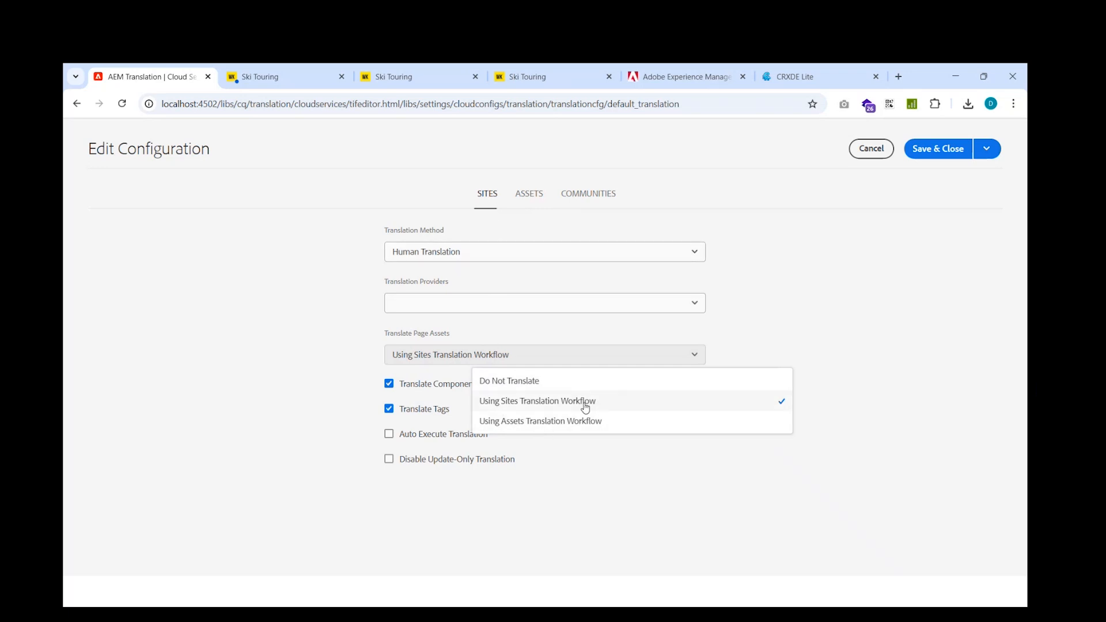
pyautogui.click(778, 330)
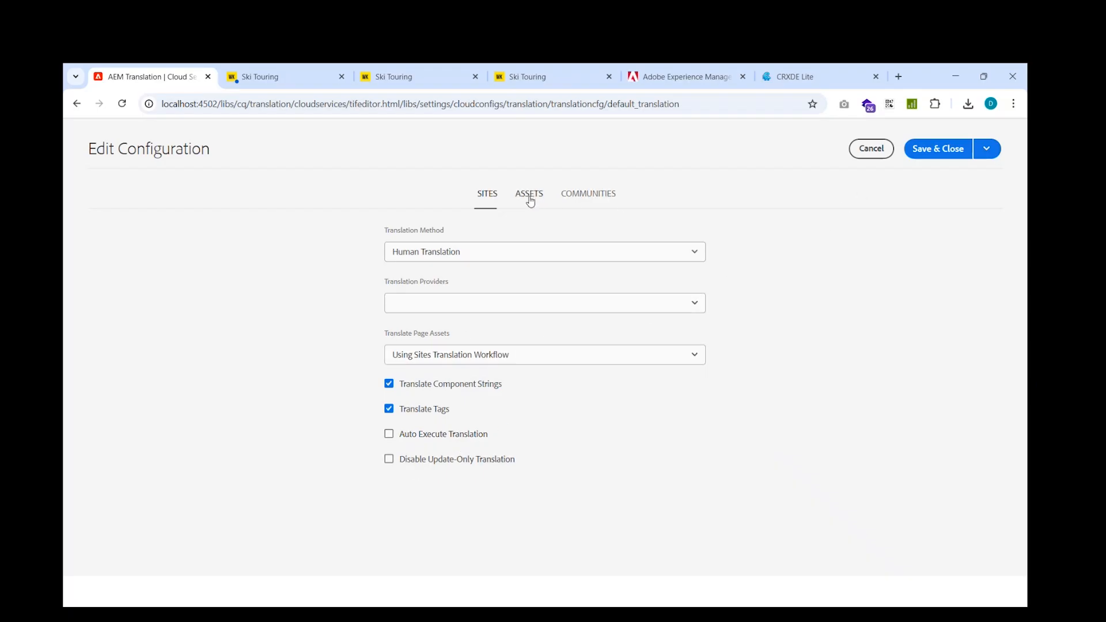
pyautogui.click(937, 152)
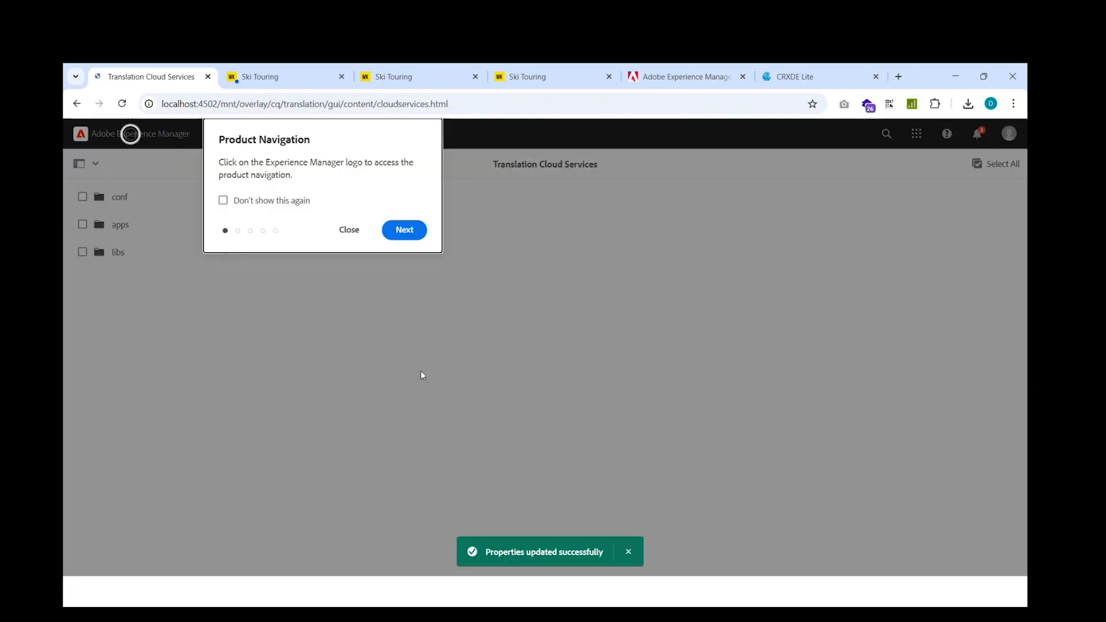
# Open the Default configuration in the Translation Integration folder under conf/global for editing
pyautogui.click(364, 233)
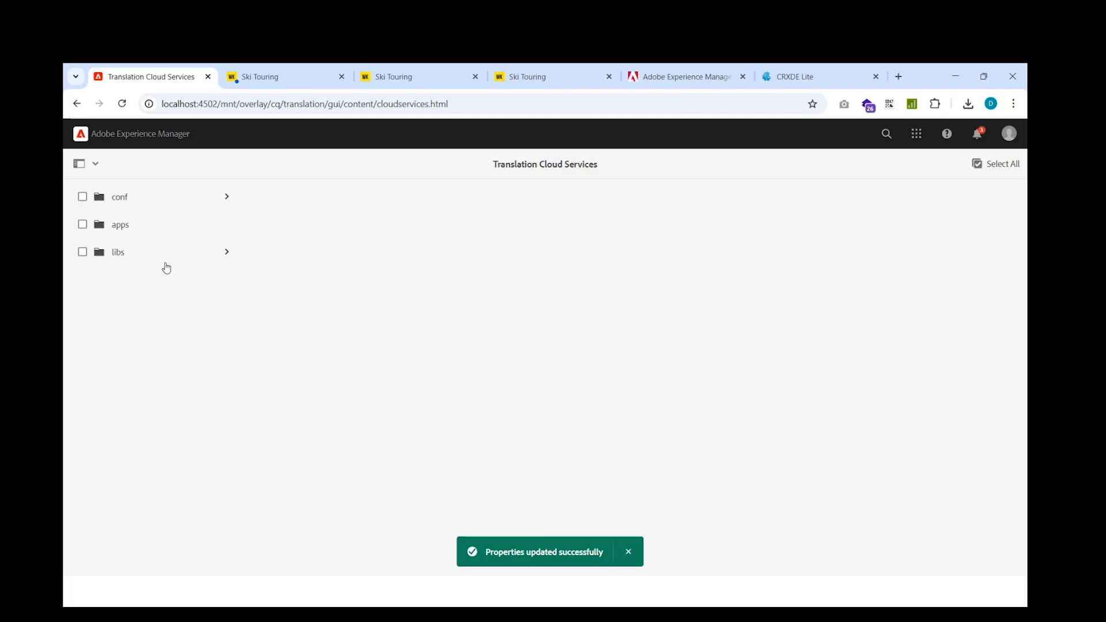
pyautogui.click(203, 258)
pyautogui.click(330, 205)
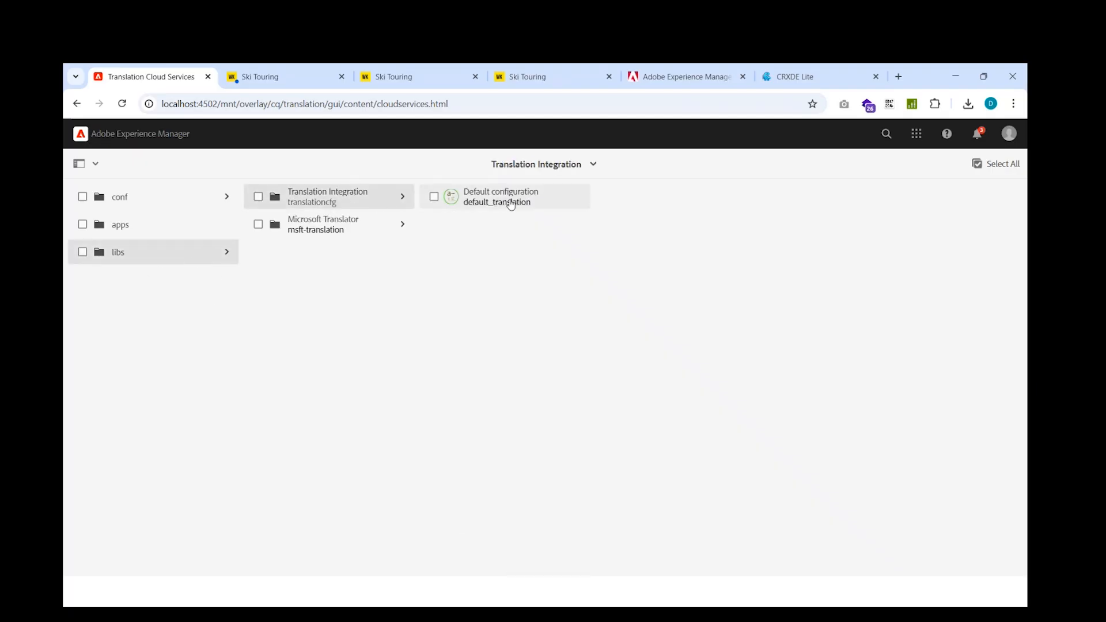
pyautogui.click(156, 200)
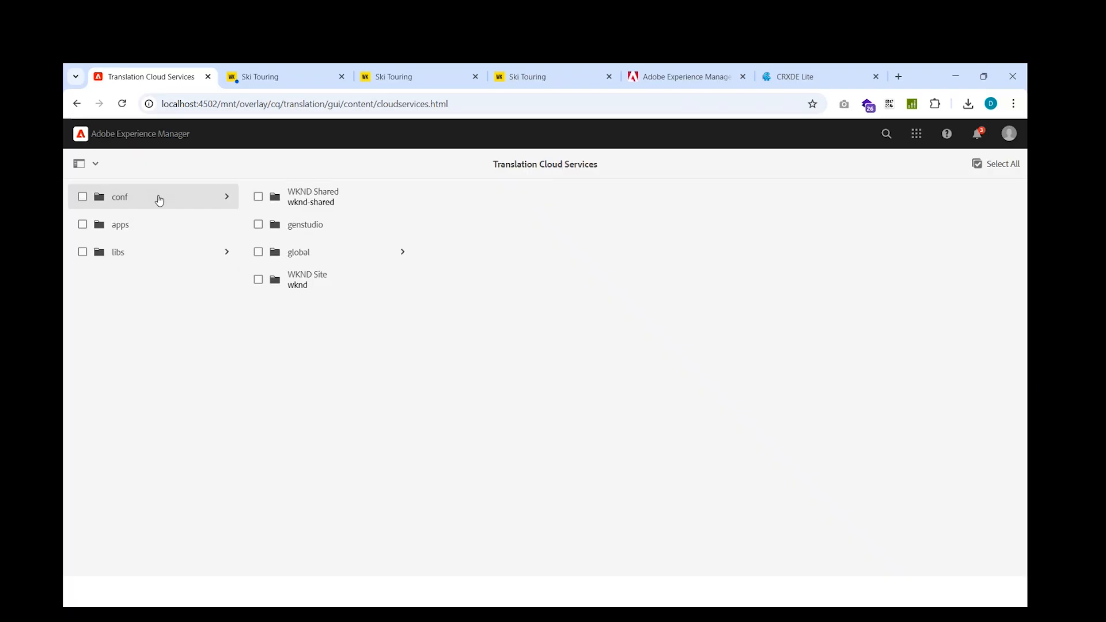
pyautogui.click(340, 262)
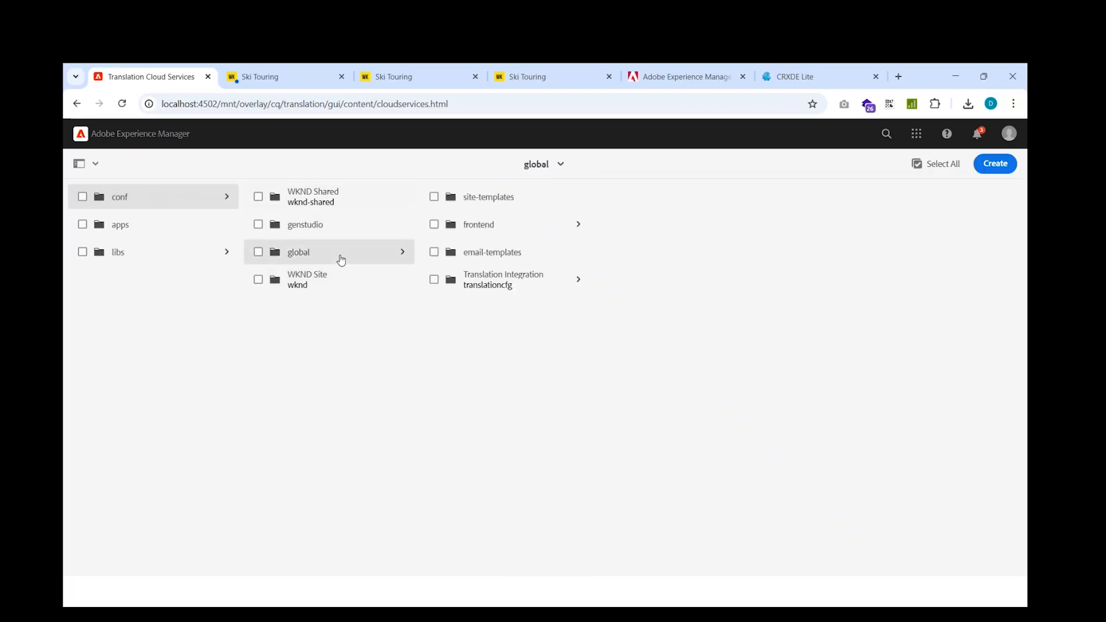
pyautogui.click(515, 286)
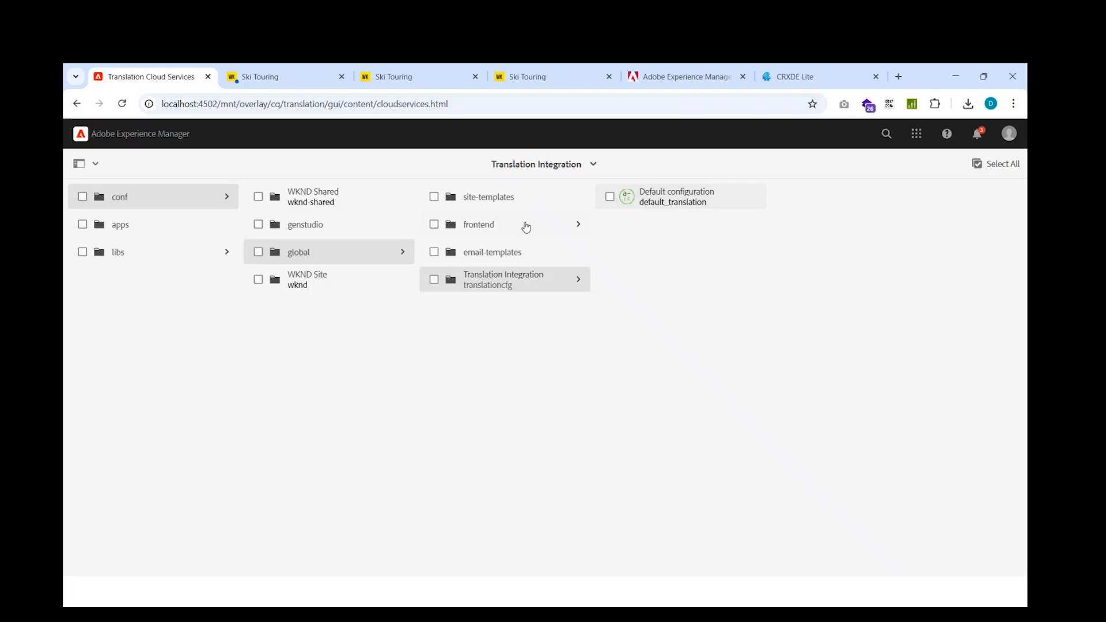
pyautogui.click(609, 197)
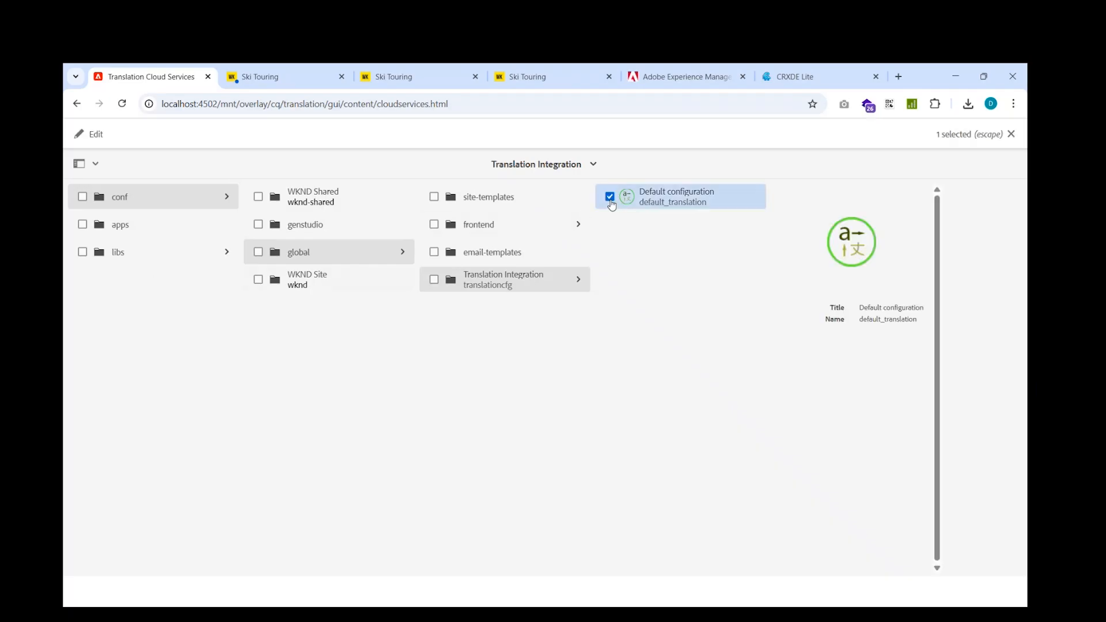
pyautogui.click(93, 134)
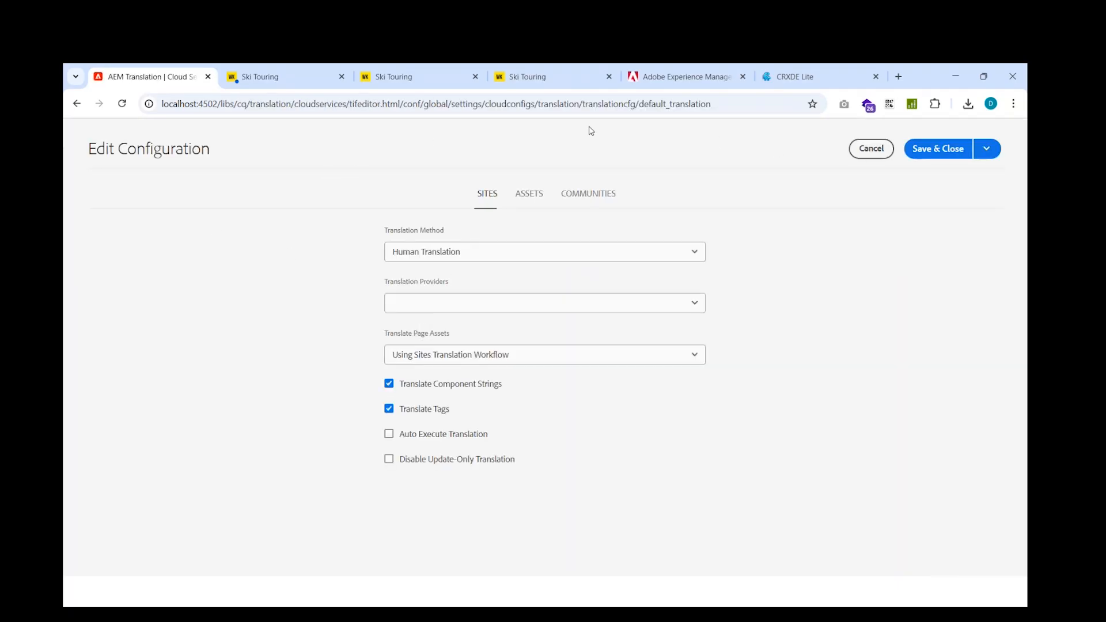
# Check the configuration's conf/global/settings path and its Assets settings, and leave the editor without saving
pyautogui.moveTo(403, 104); pyautogui.dragTo(479, 104)
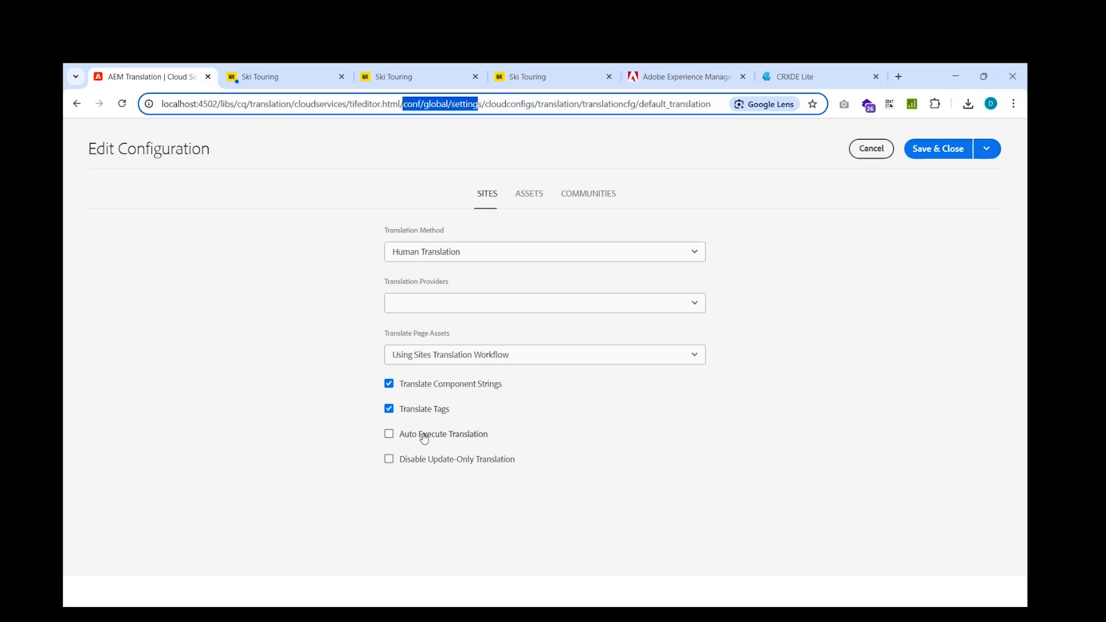
pyautogui.click(522, 199)
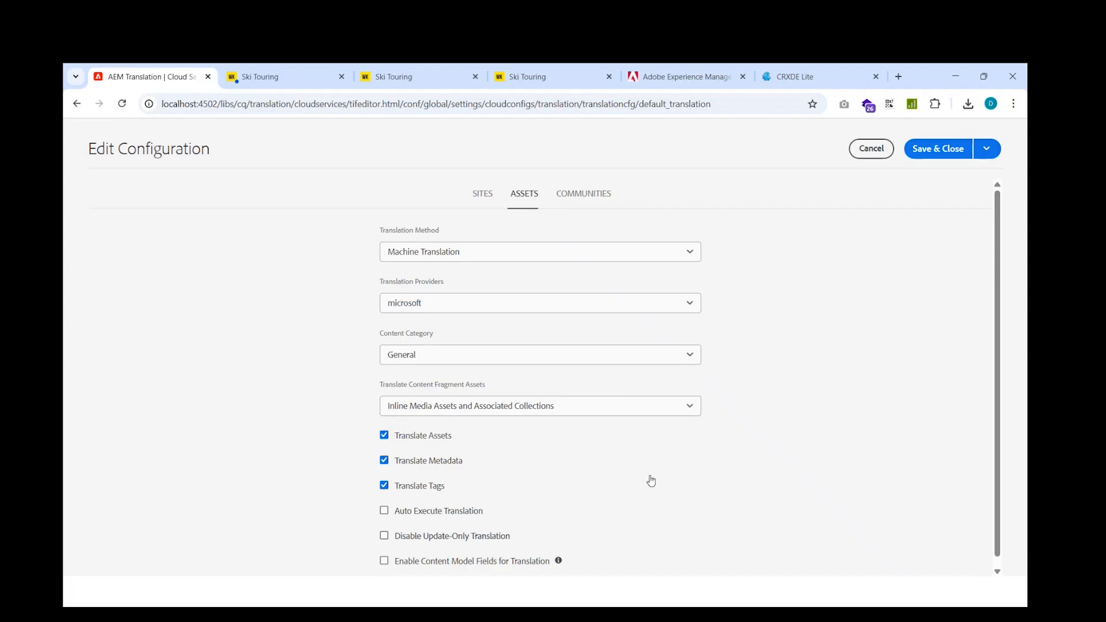
pyautogui.click(872, 145)
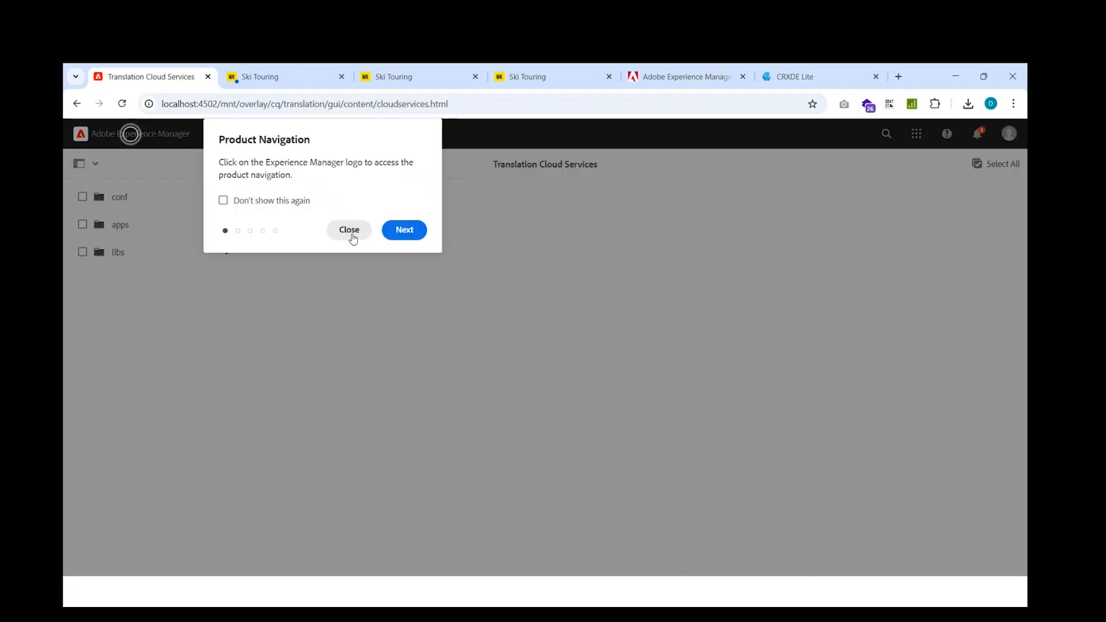
# Locate and preview the Default configuration under conf/global in Translation Integration, and clear the selection
pyautogui.click(349, 230)
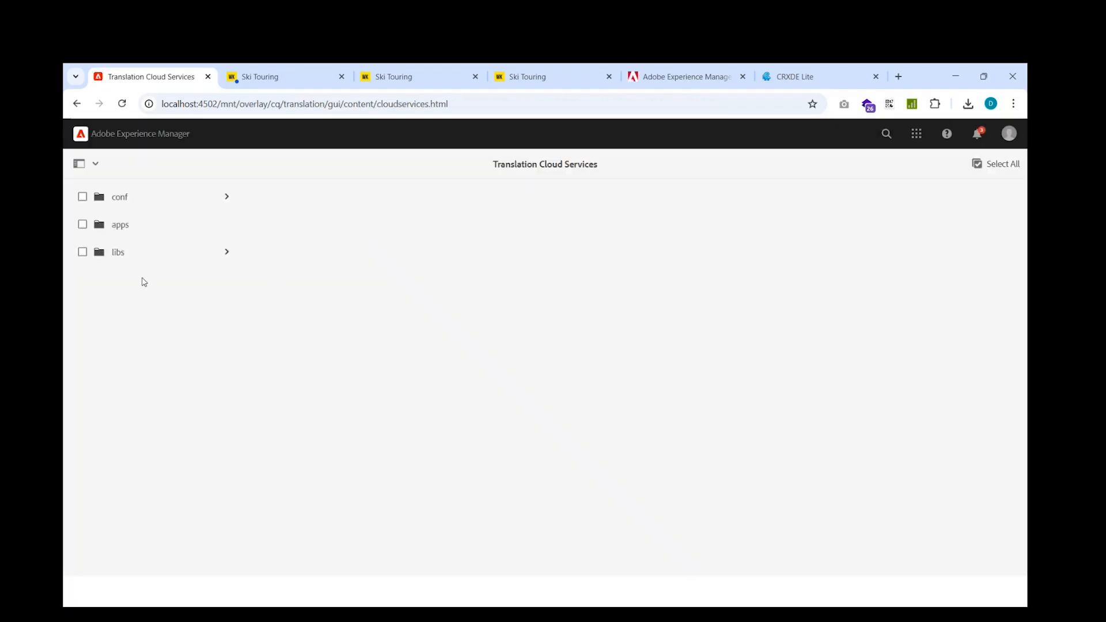
pyautogui.click(200, 200)
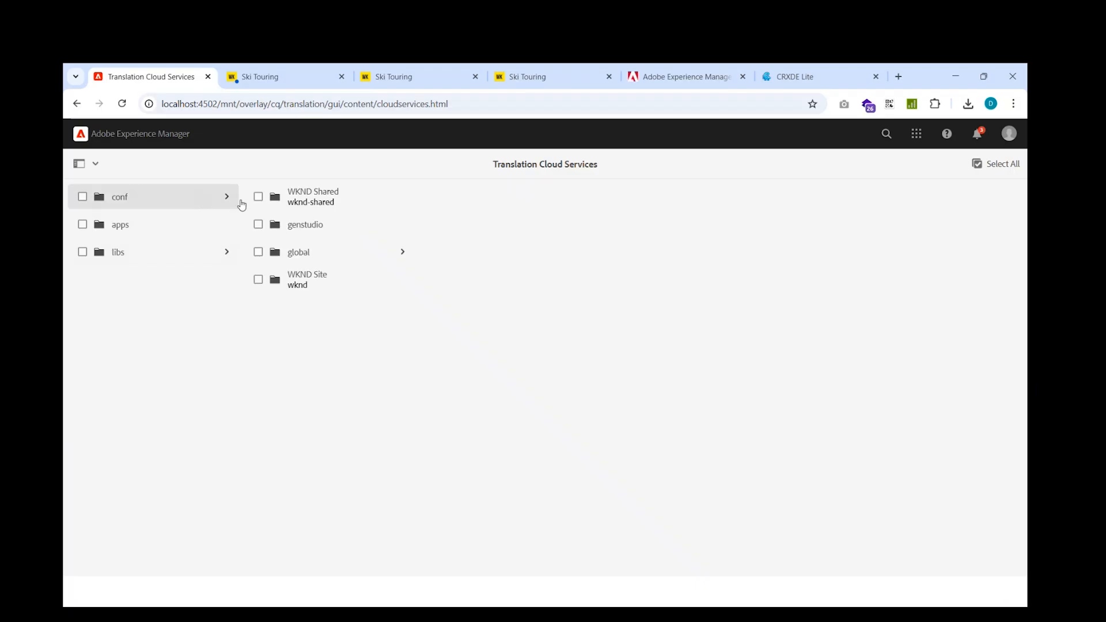
pyautogui.click(331, 255)
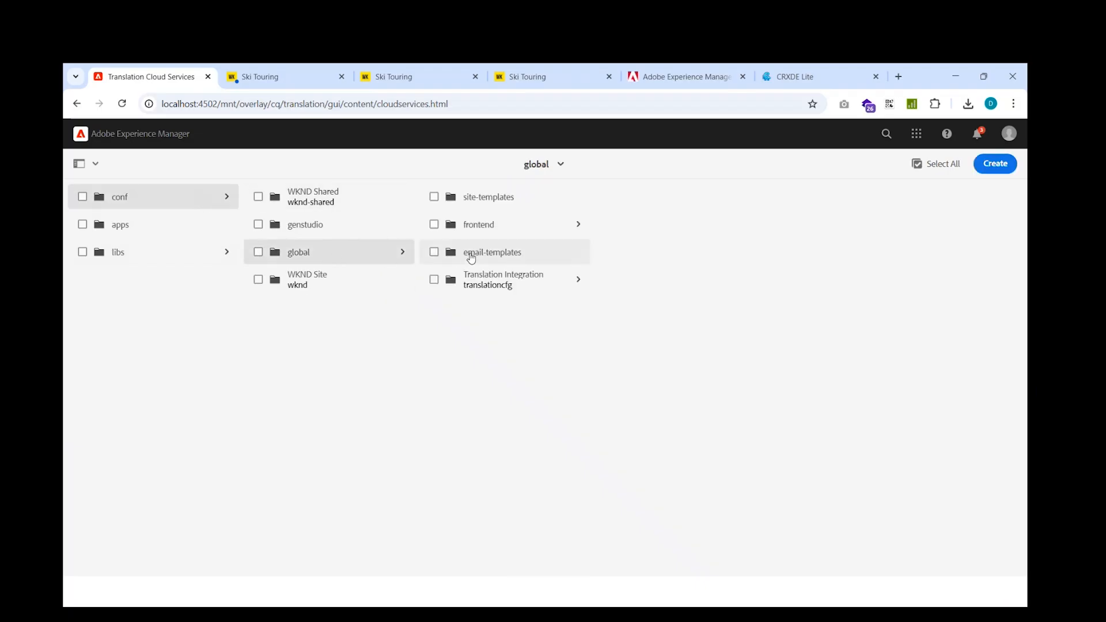
pyautogui.click(489, 288)
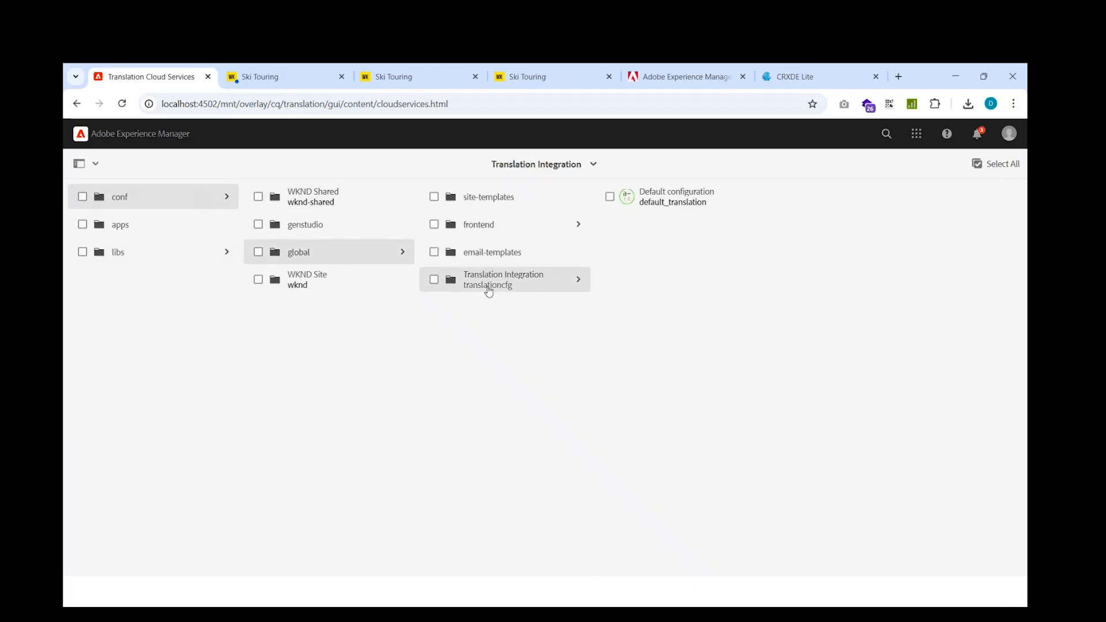
pyautogui.click(609, 197)
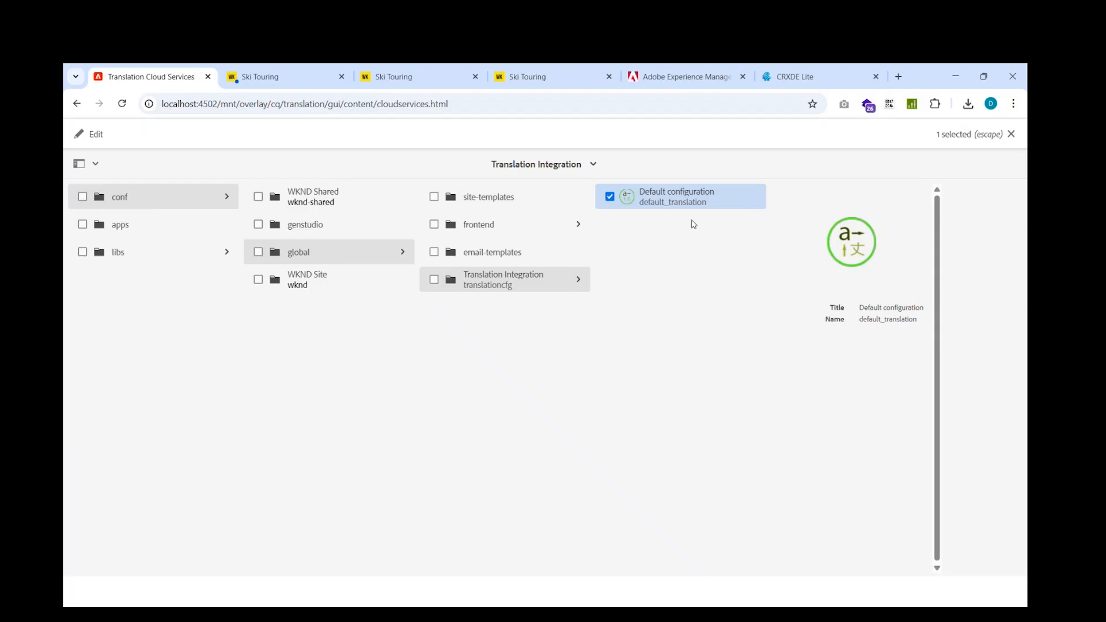
pyautogui.click(1011, 135)
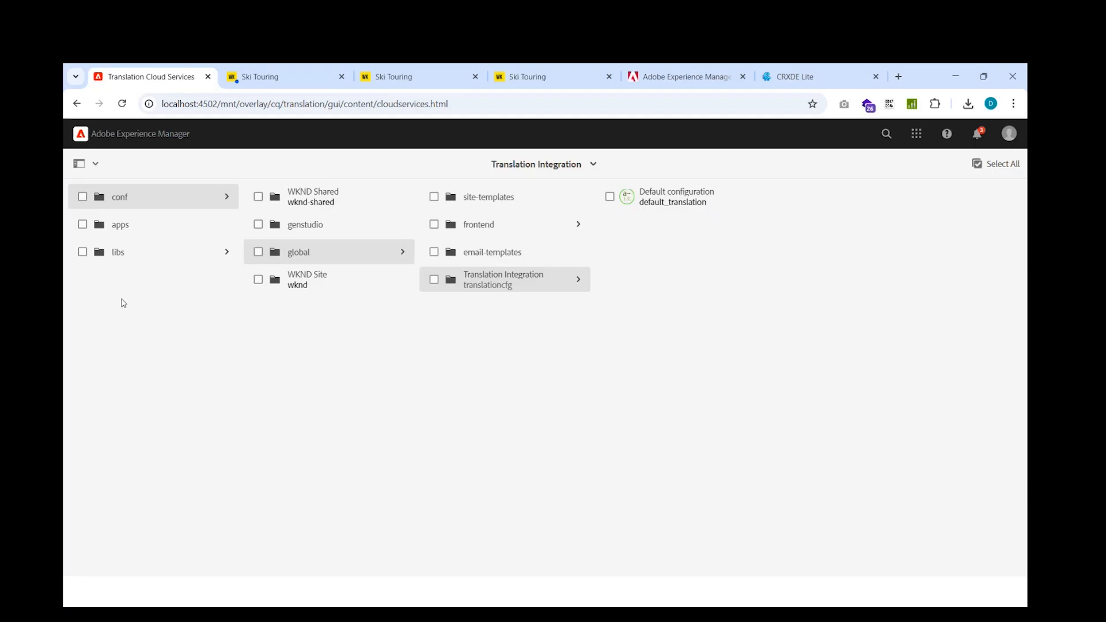
# Switch to the presentation and review the Translation Integration Framework rules slide
pyautogui.hotkey('alt', 'Tab')
pyautogui.press('Right')
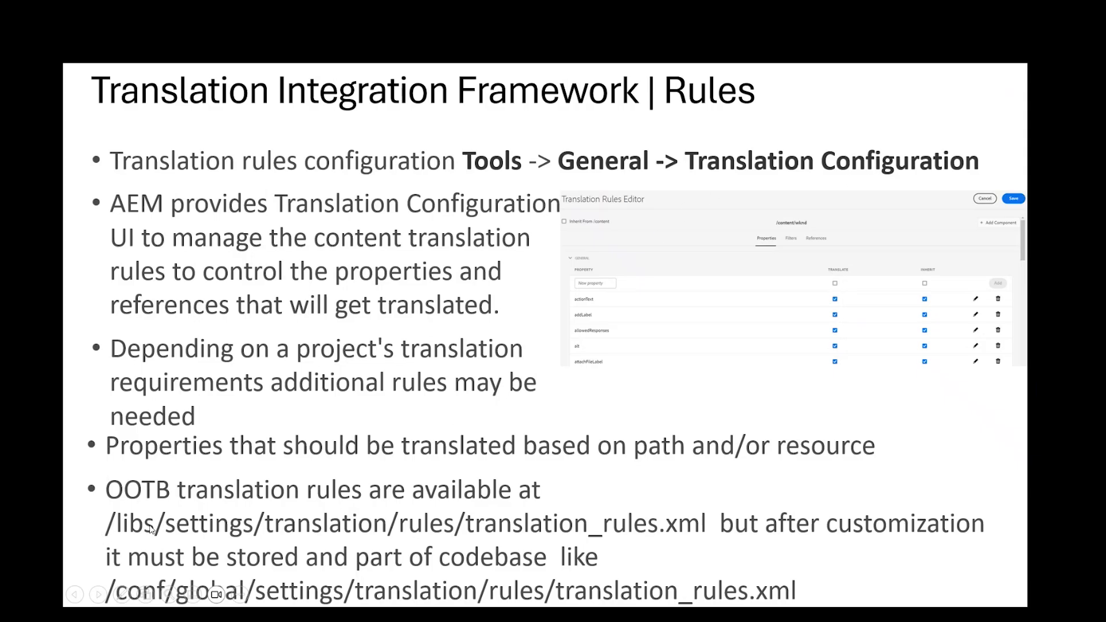
pyautogui.click(205, 513)
pyautogui.press('Left')
# Switch to Adobe Experience Manager, open Translation Configuration from the General tools, and dismiss the product navigation tip
pyautogui.hotkey('alt', 'Tab')
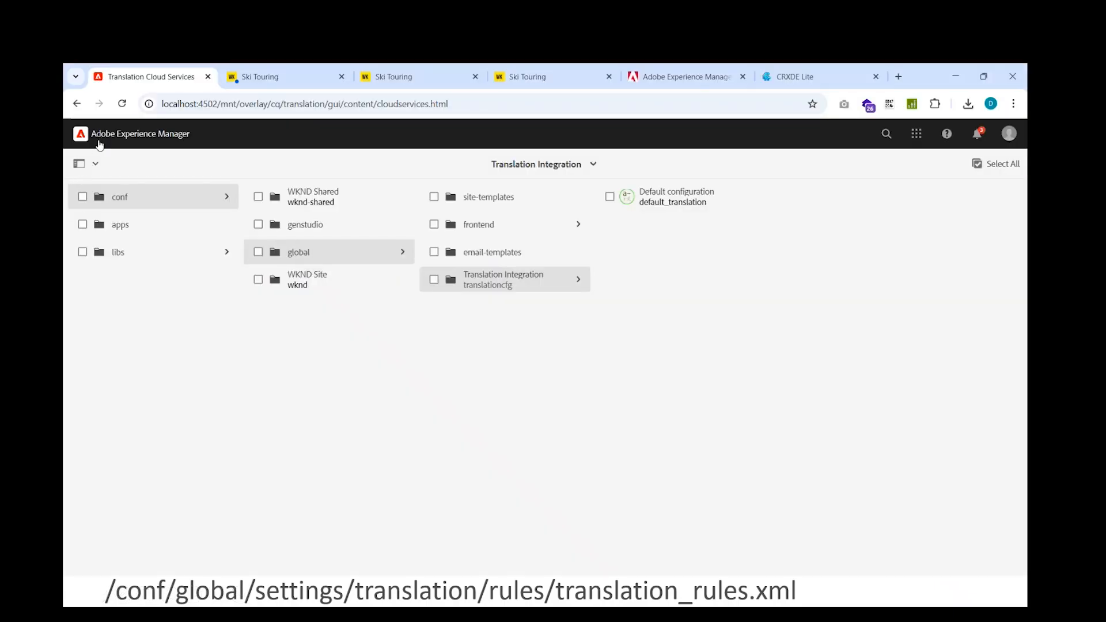
pyautogui.click(91, 137)
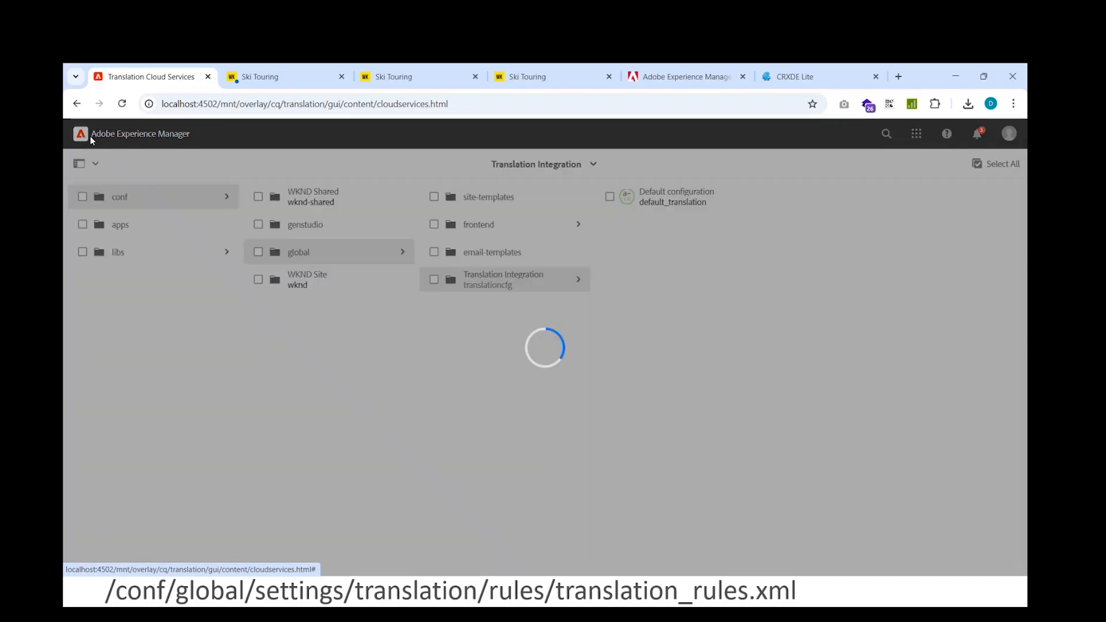
pyautogui.click(80, 194)
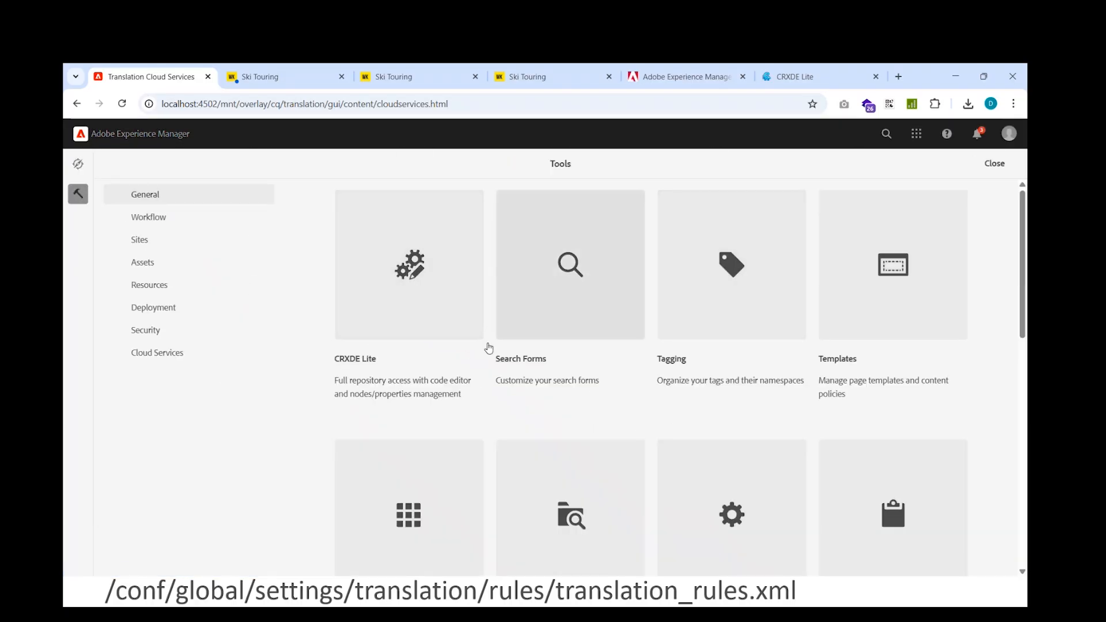
pyautogui.scroll(-1, 619, 398)
pyautogui.scroll(-1, 619, 400)
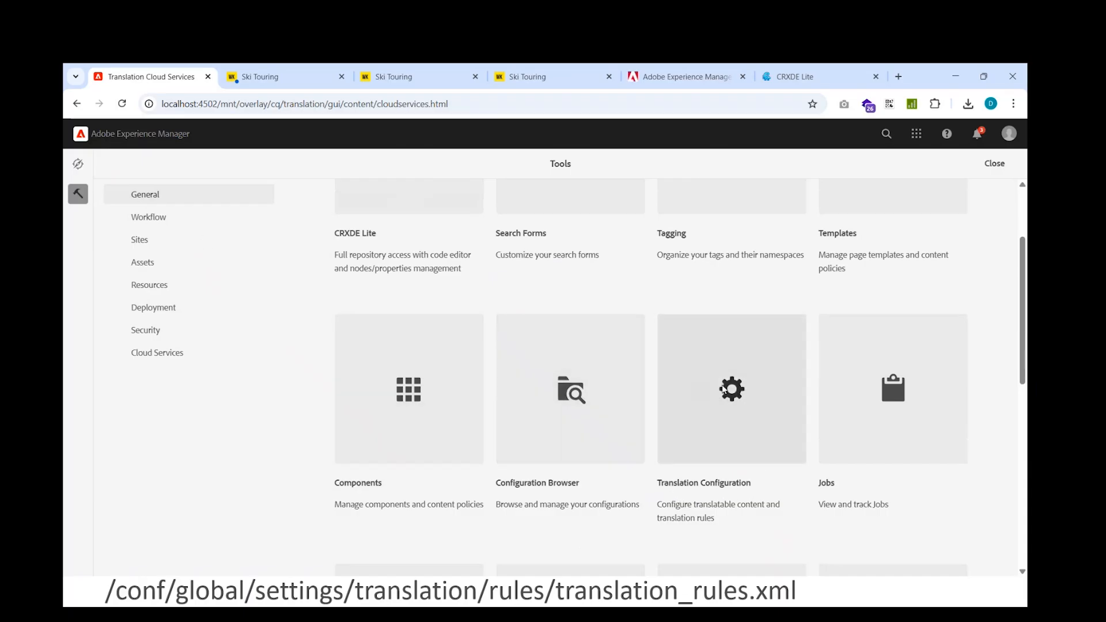
pyautogui.click(724, 391)
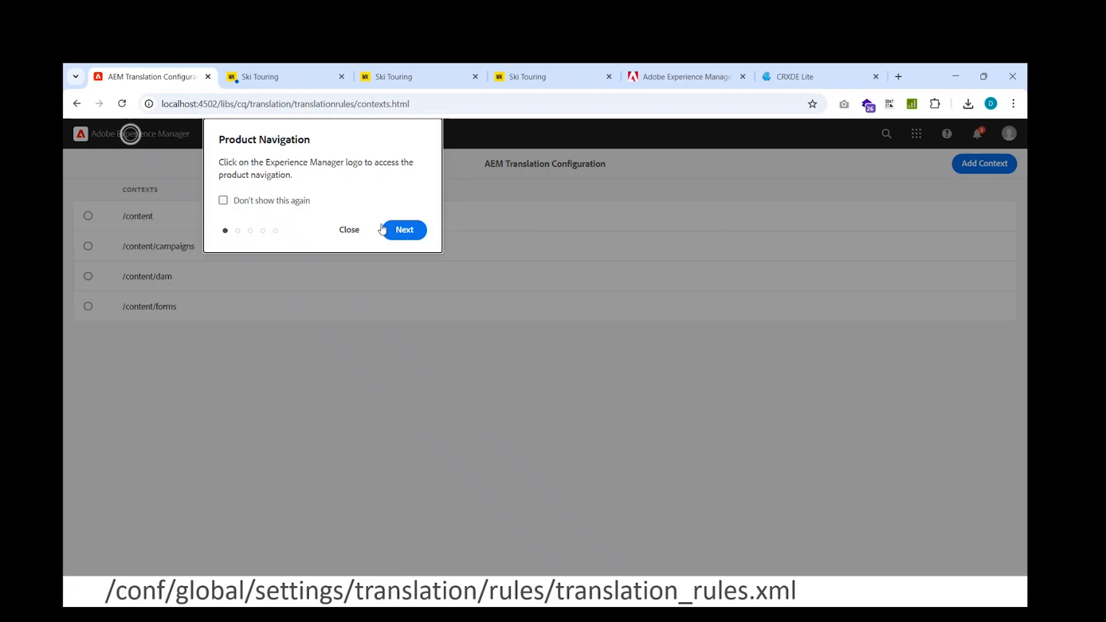
pyautogui.click(348, 230)
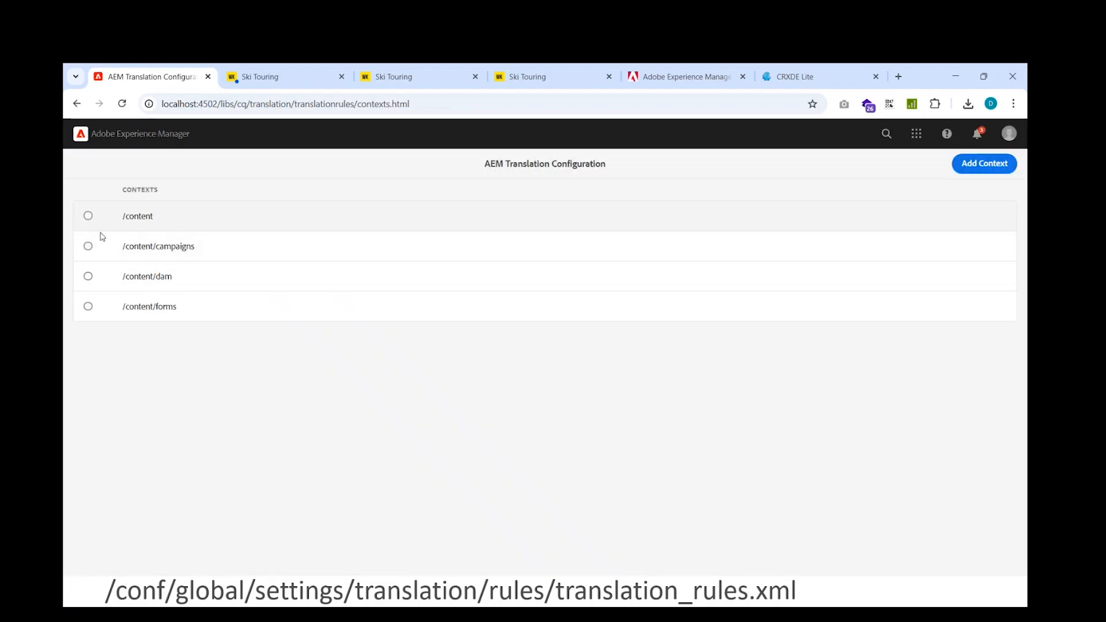
# Look over the /content and /content/dam contexts, and open the /content context for editing
pyautogui.moveTo(154, 216); pyautogui.dragTo(124, 220)
pyautogui.moveTo(176, 281); pyautogui.dragTo(123, 280)
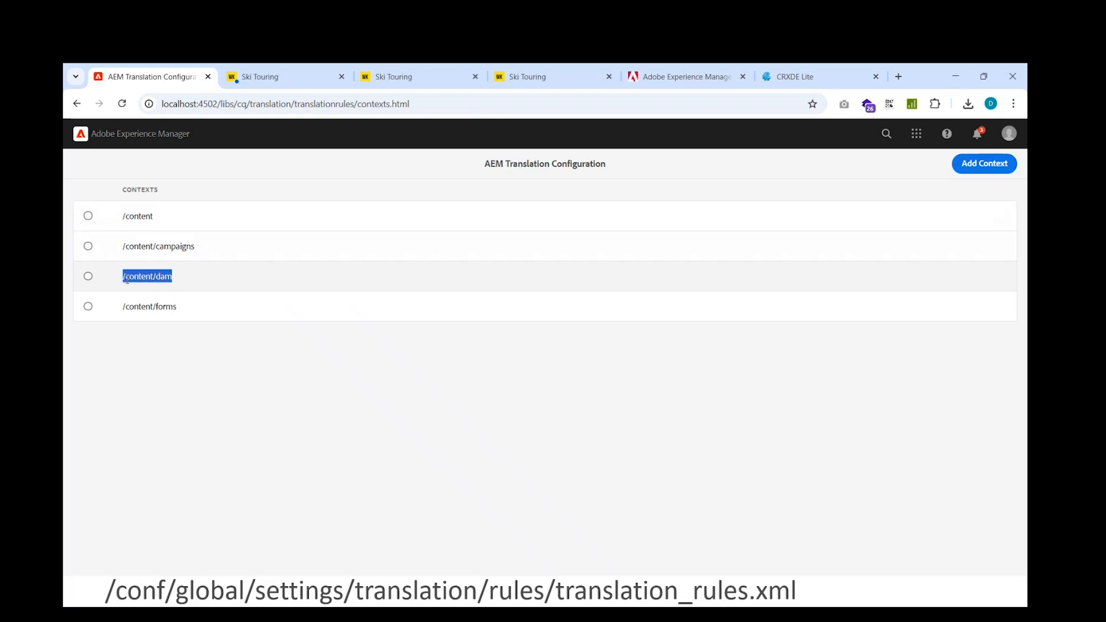
pyautogui.click(88, 216)
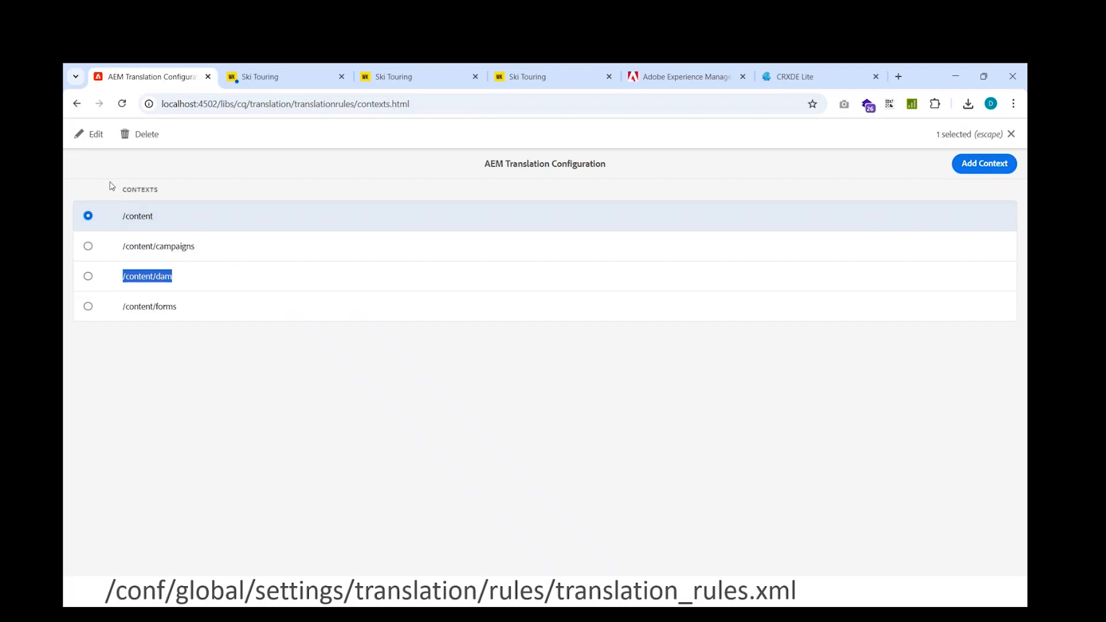
pyautogui.click(91, 136)
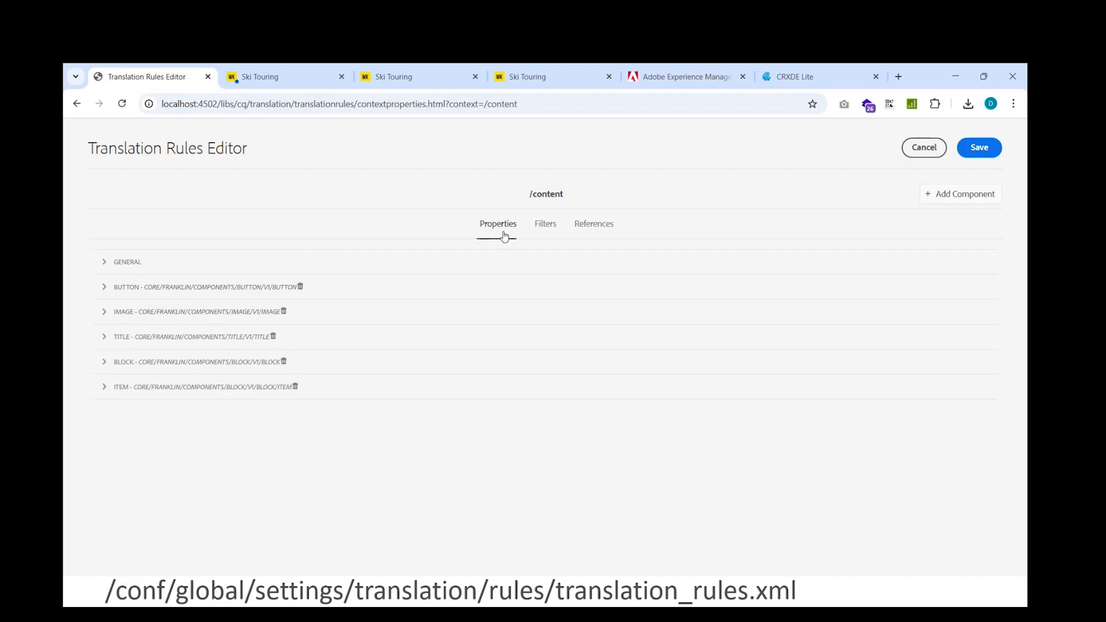
# Review the General property rules for /content, and open the actionText property for editing without changing its name
pyautogui.click(104, 262)
pyautogui.scroll(-1, 169, 270)
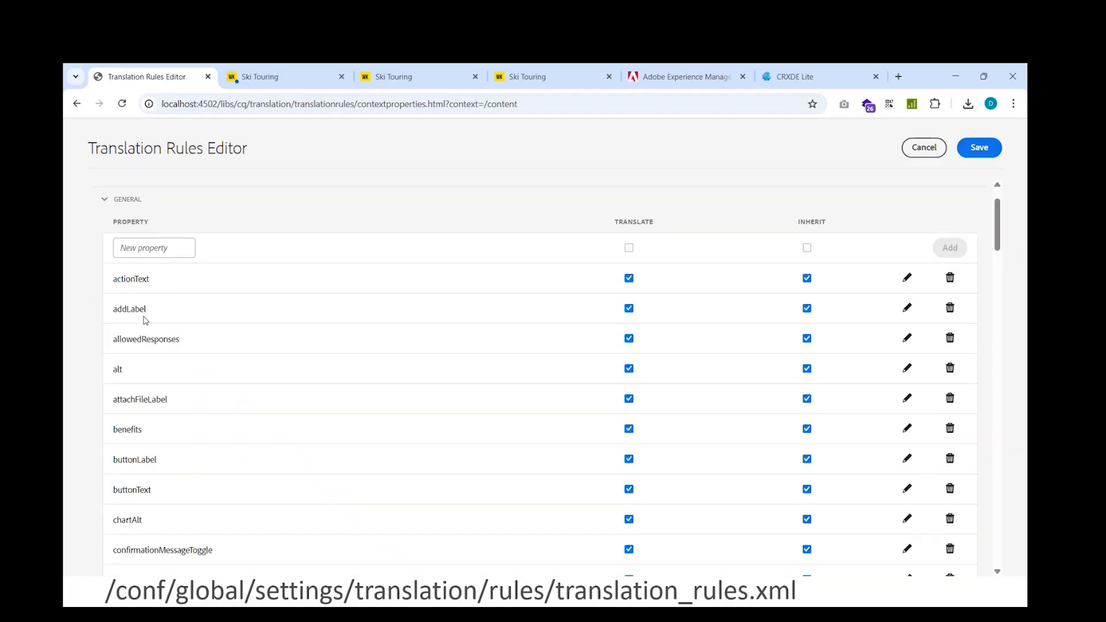
pyautogui.scroll(-4, 146, 320)
pyautogui.scroll(3, 146, 320)
pyautogui.click(907, 281)
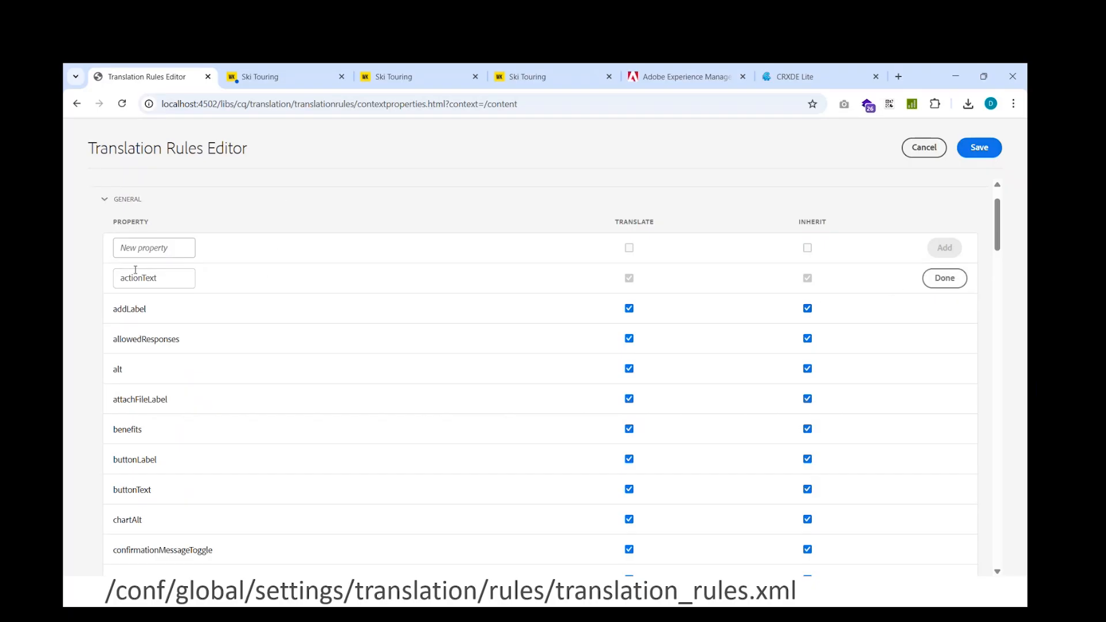
pyautogui.doubleClick(168, 279)
pyautogui.click(945, 277)
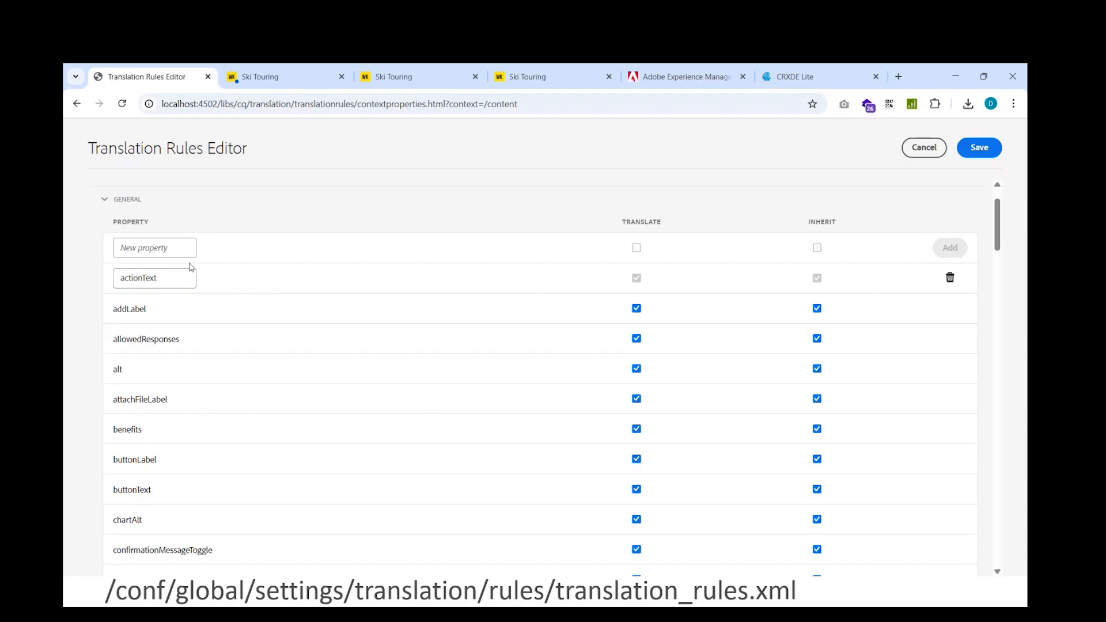
pyautogui.click(196, 199)
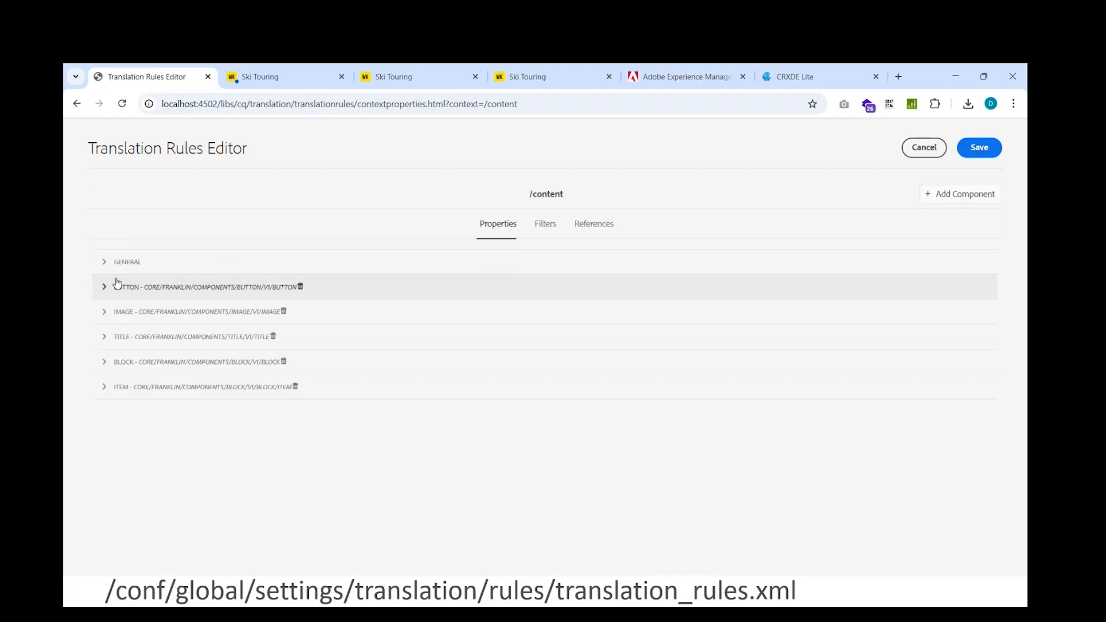
# Enter personalMeta as a new General property with Translate and Inherit enabled, without adding it to the list
pyautogui.click(105, 265)
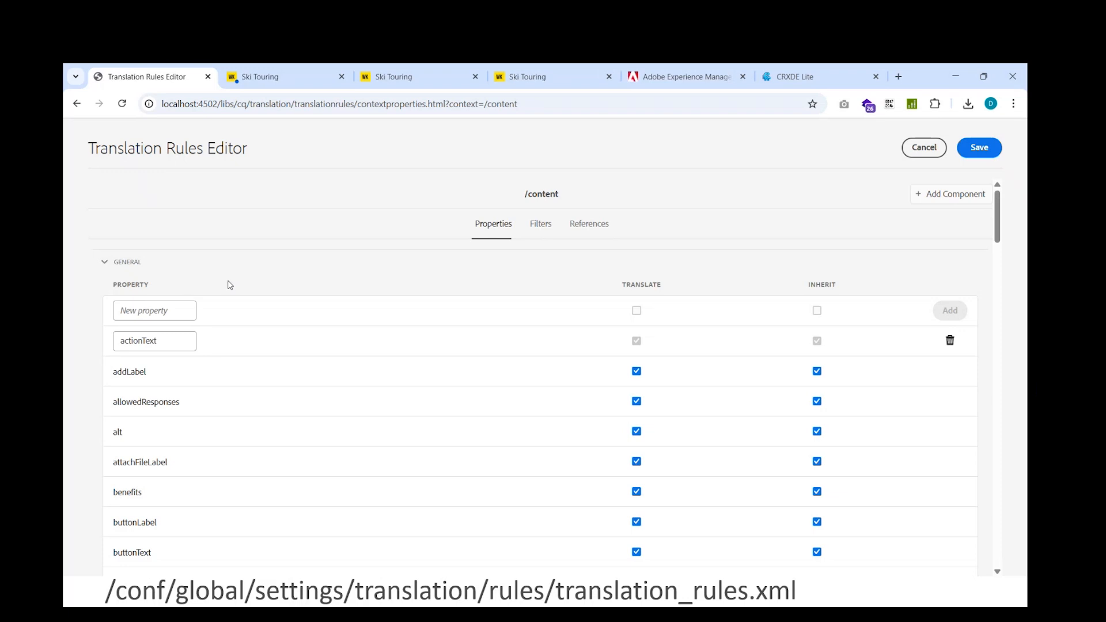
pyautogui.click(145, 318)
pyautogui.write('p')
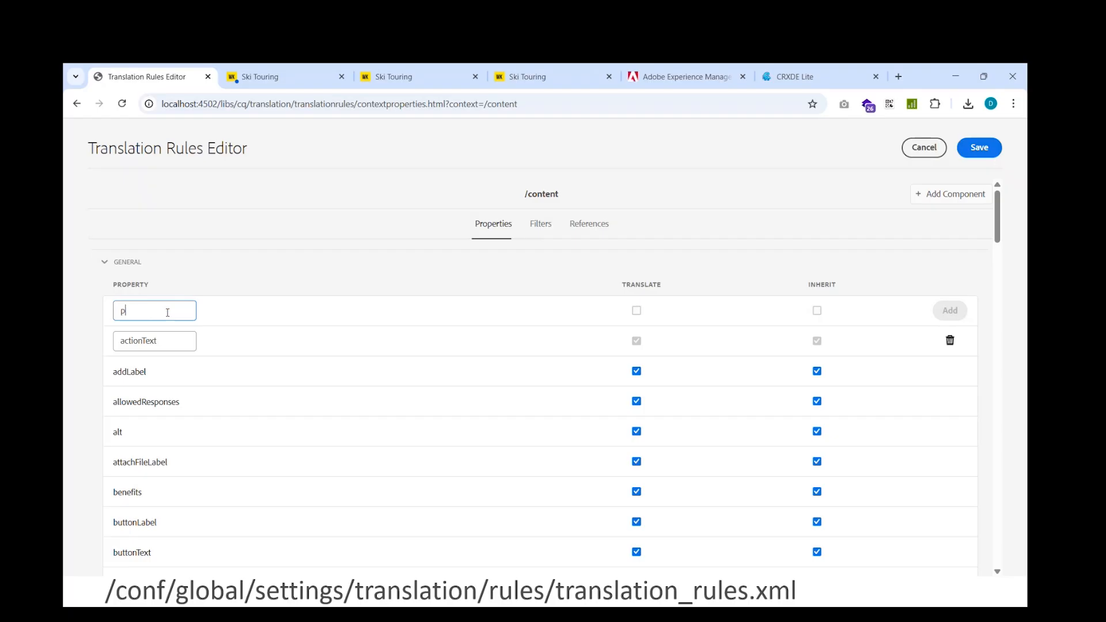
pyautogui.write('ersonalMeta')
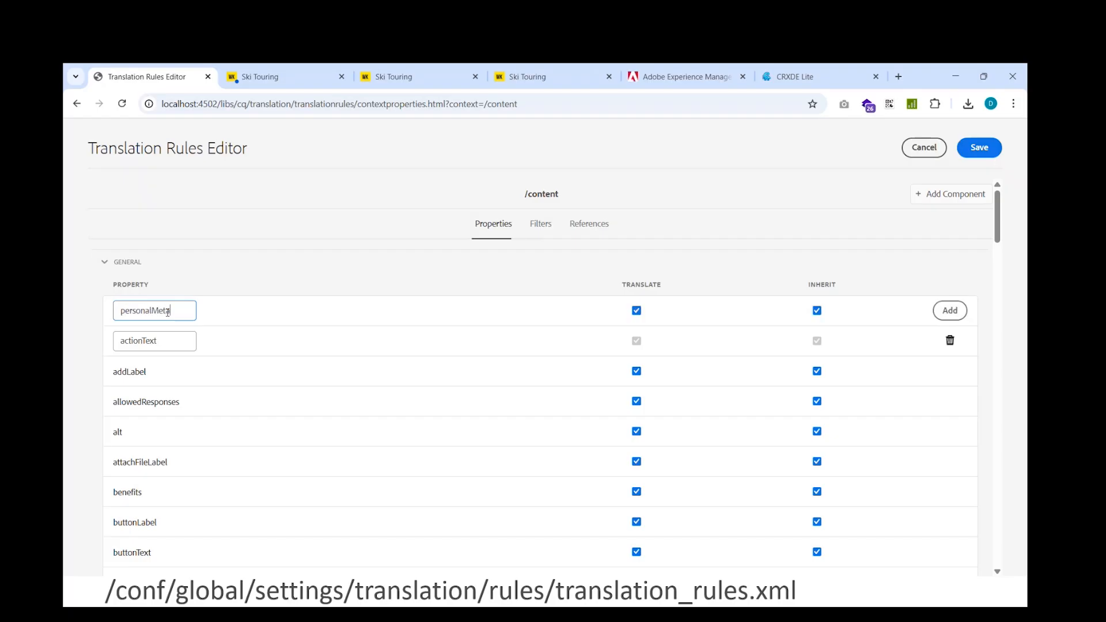
pyautogui.click(817, 314)
pyautogui.click(817, 311)
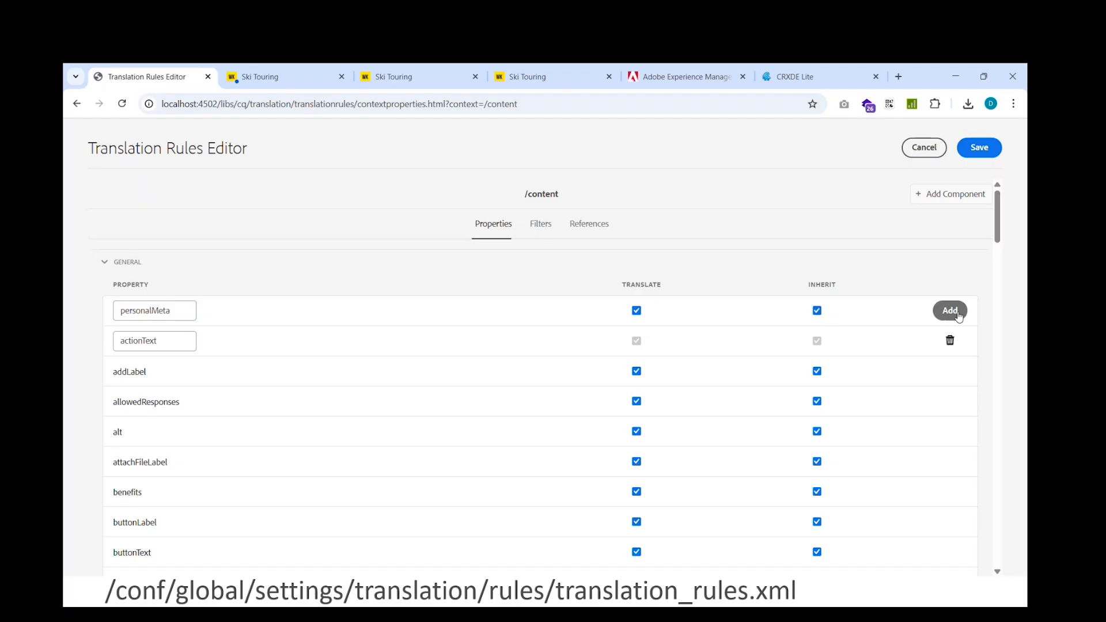
pyautogui.click(105, 262)
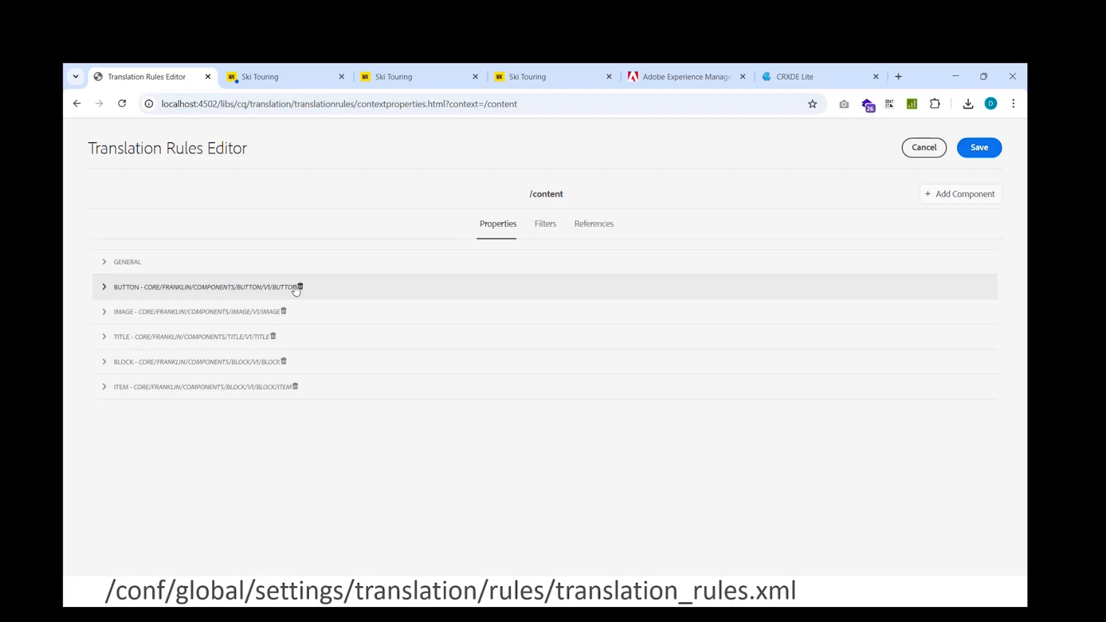
# Check the Item component's property rules, and open the Add New Component dialog and dismiss it without entering a path
pyautogui.click(105, 386)
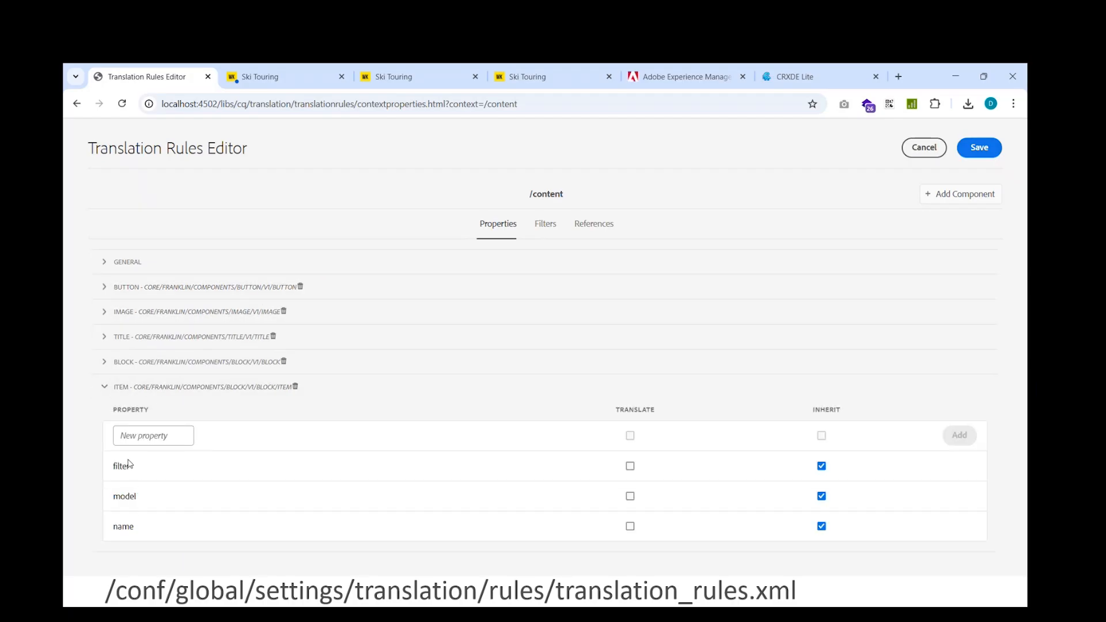
pyautogui.click(105, 387)
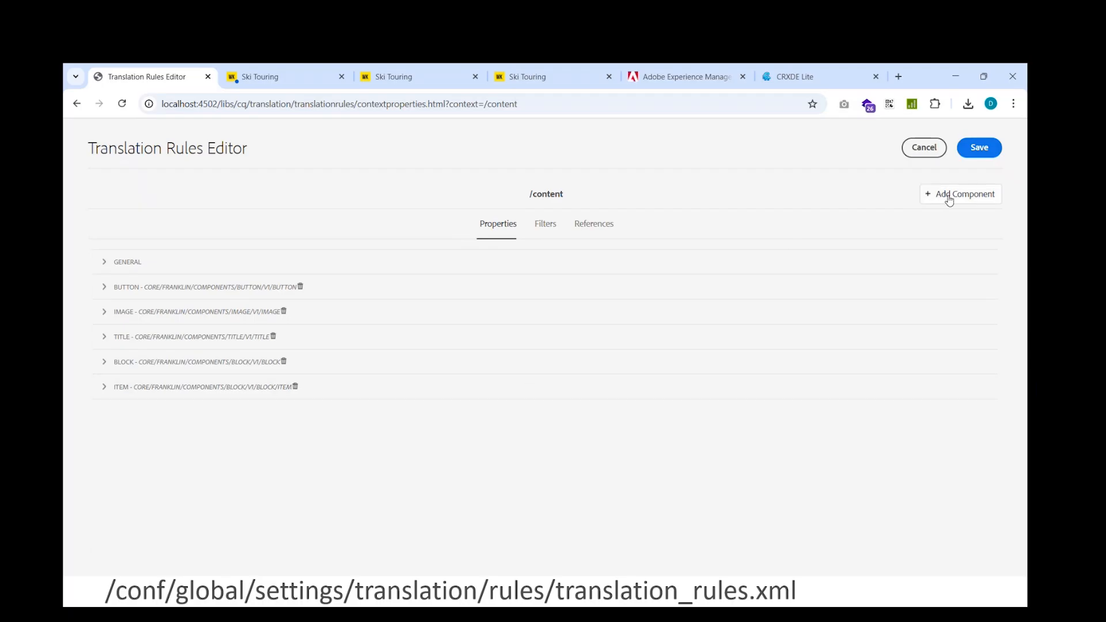
pyautogui.click(955, 198)
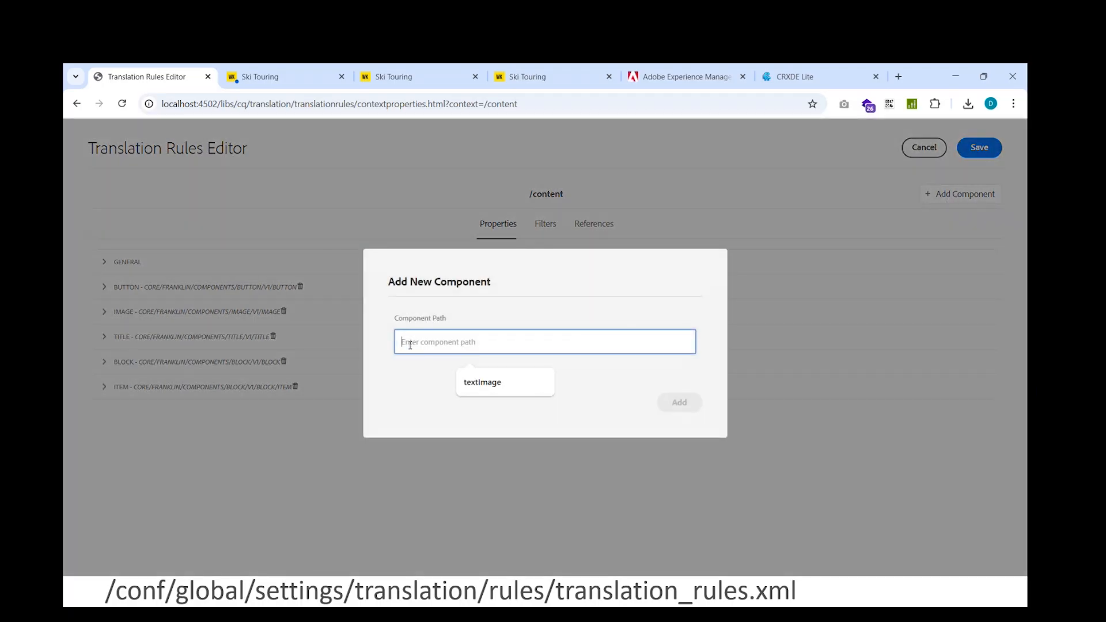
pyautogui.click(672, 404)
pyautogui.click(743, 420)
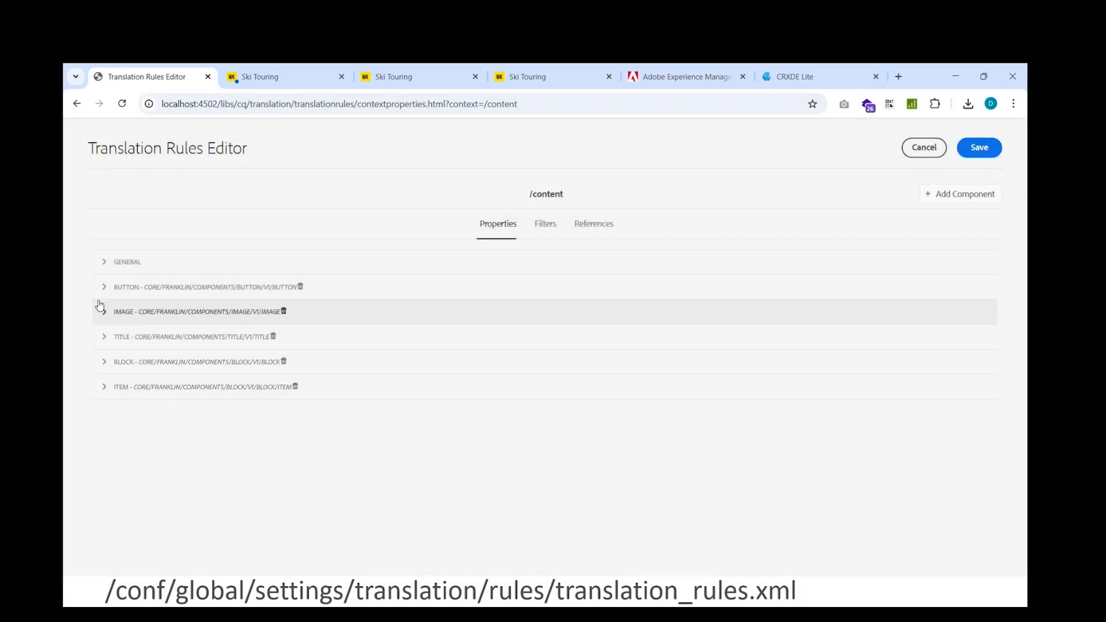
# Review the General properties, filters and asset references of the /content context, and leave the rules editor without saving
pyautogui.click(100, 262)
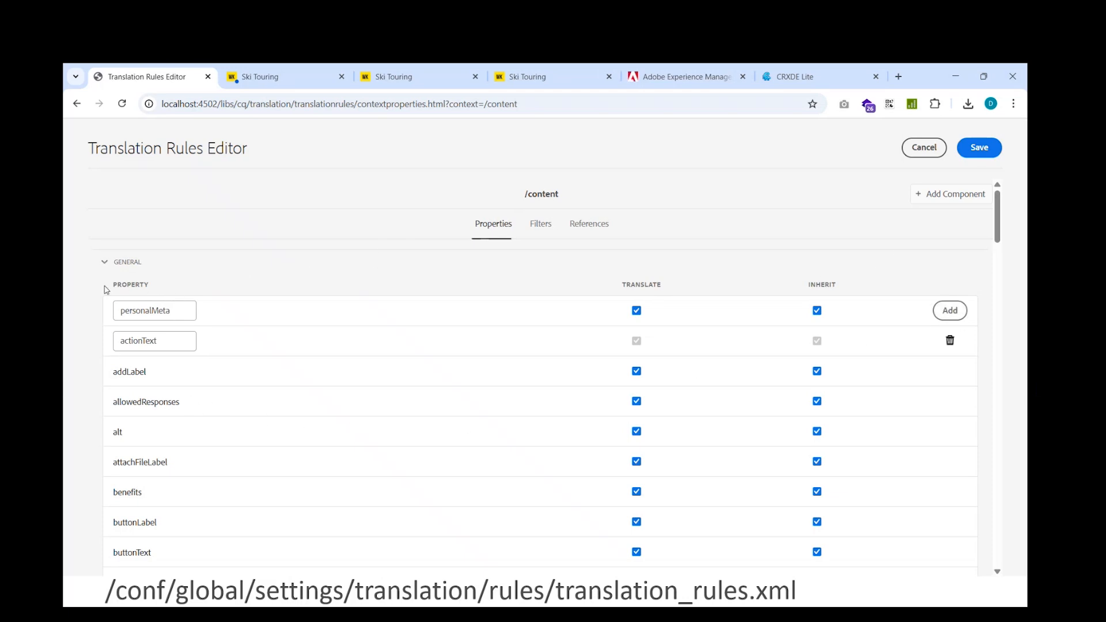
pyautogui.click(539, 233)
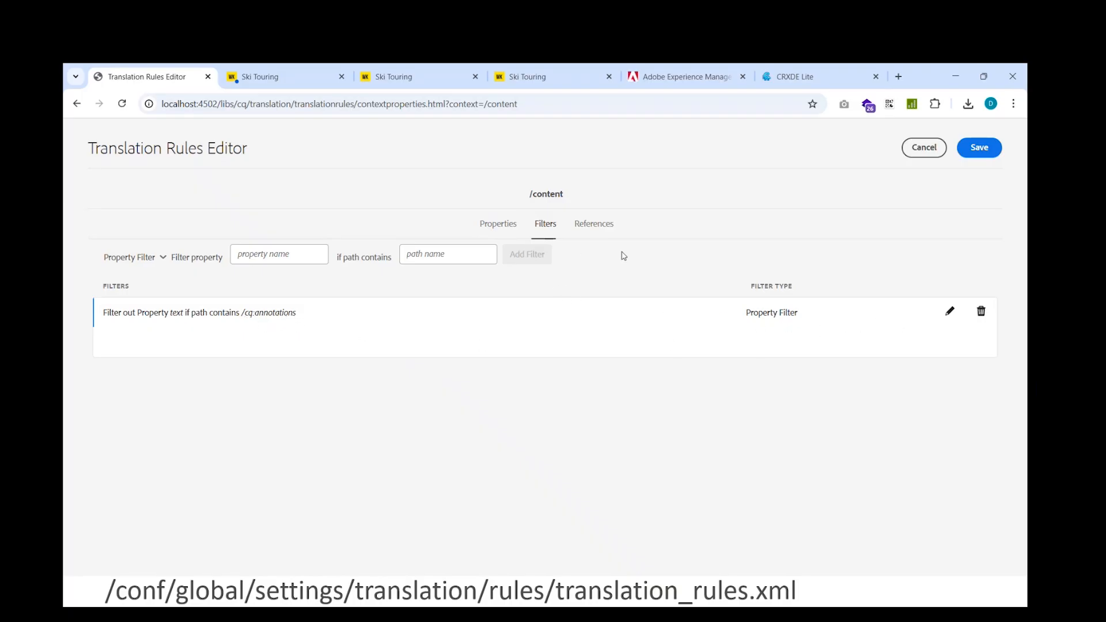
pyautogui.click(606, 230)
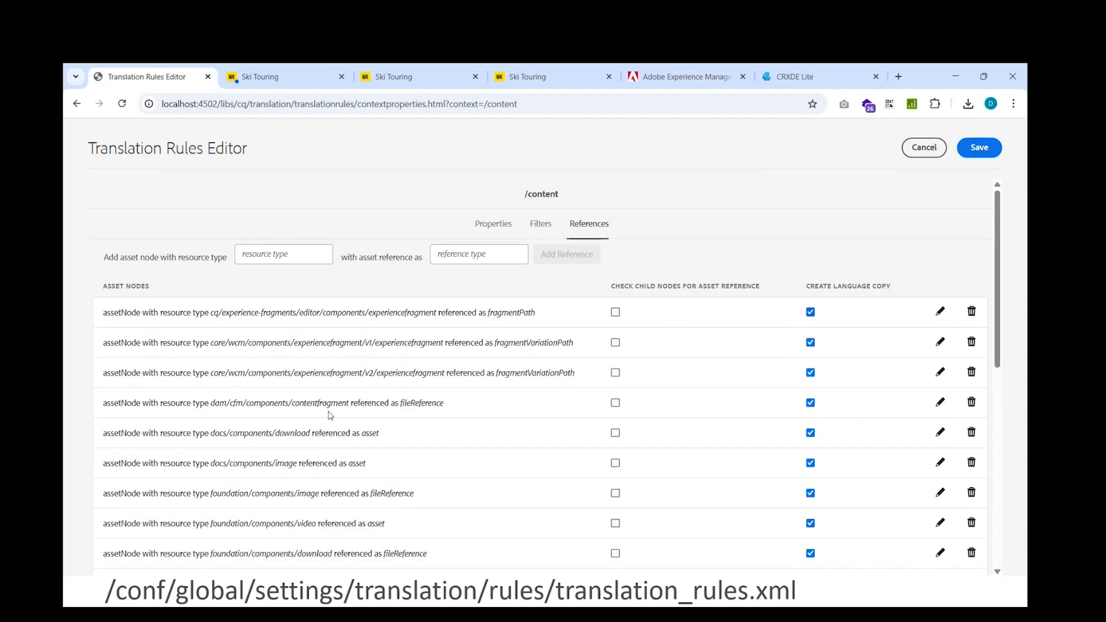
pyautogui.scroll(-6, 464, 279)
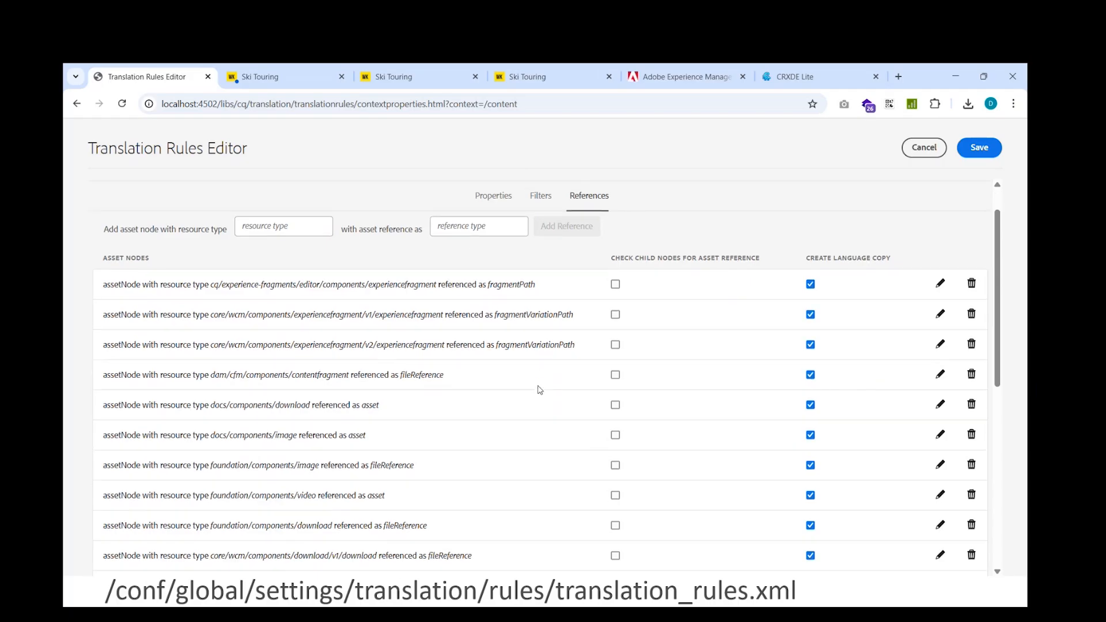
pyautogui.scroll(6, 539, 388)
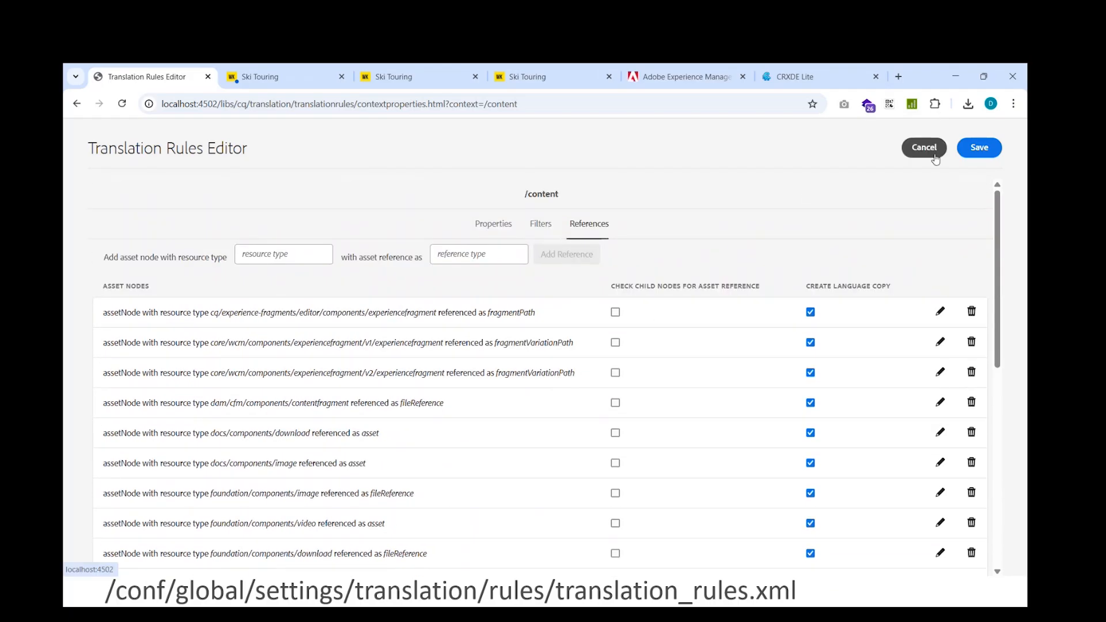
pyautogui.click(931, 153)
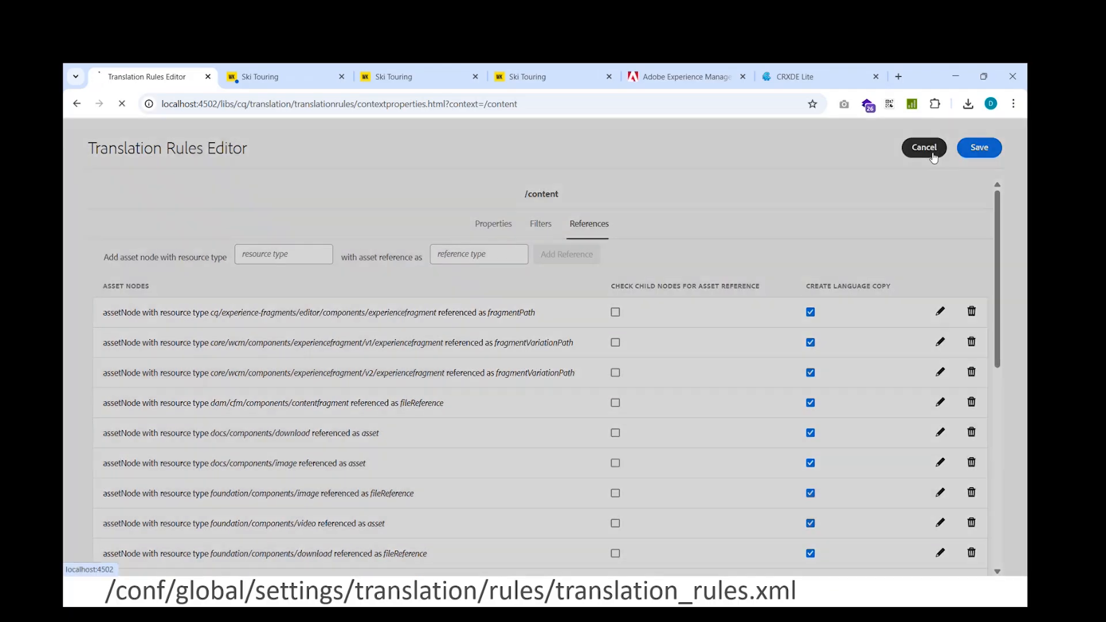